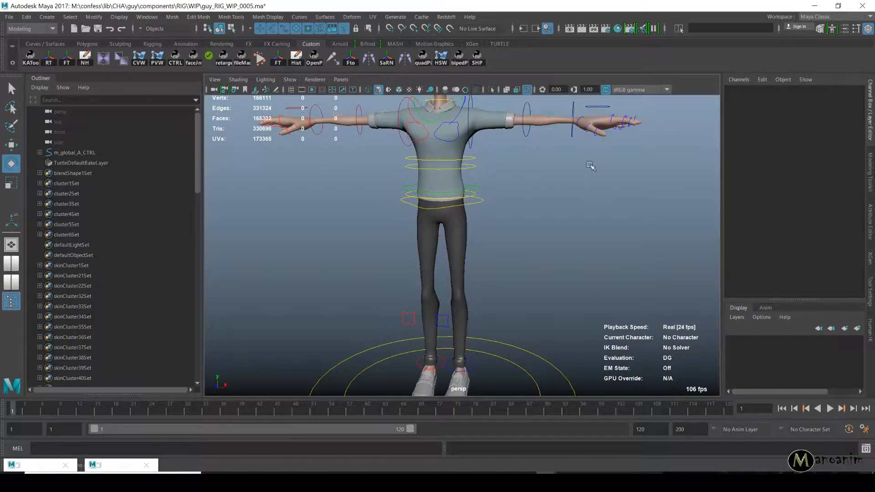
- Switch to Movies & TV, review the character animation clip, and close the player
alt+drag(590, 165, 569, 241)
key(alt+Tab)
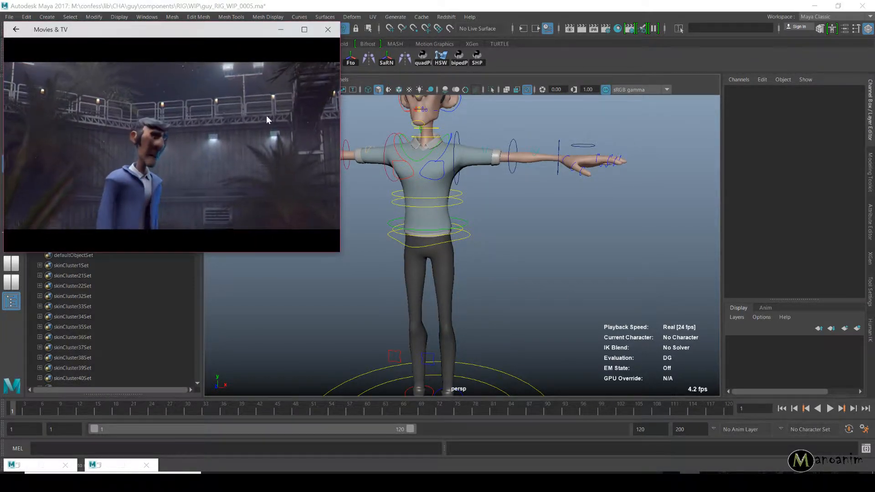
mouse_move(266, 116)
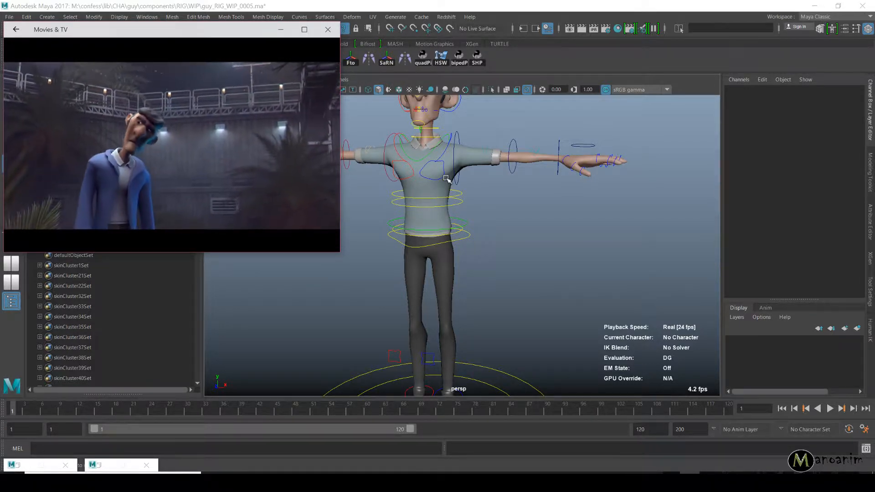
click(328, 30)
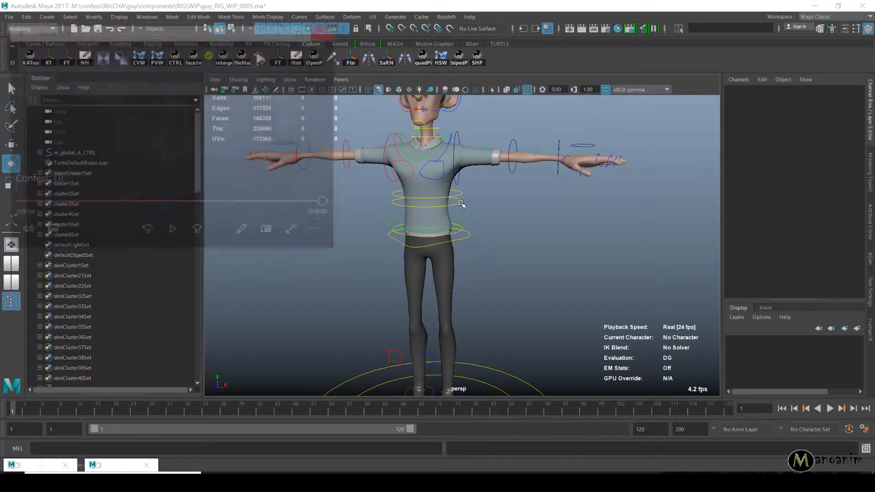
- Select the left foot control l_leg_CTRL, frame it in the view, and activate the Rotate tool
alt+middle_drag(568, 257, 570, 182)
alt+right_drag(570, 182, 440, 246)
key(w)
click(467, 391)
key(f)
alt+drag(439, 246, 426, 262)
key(e)
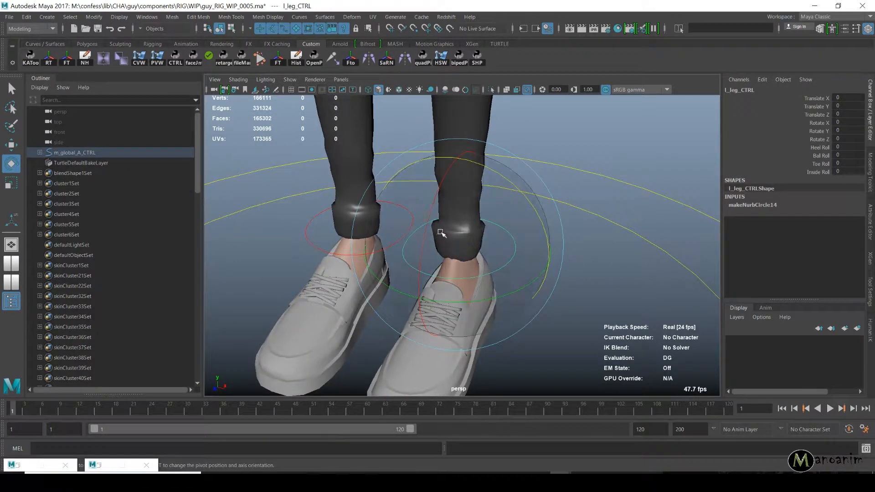
key(w)
key(e)
key(w)
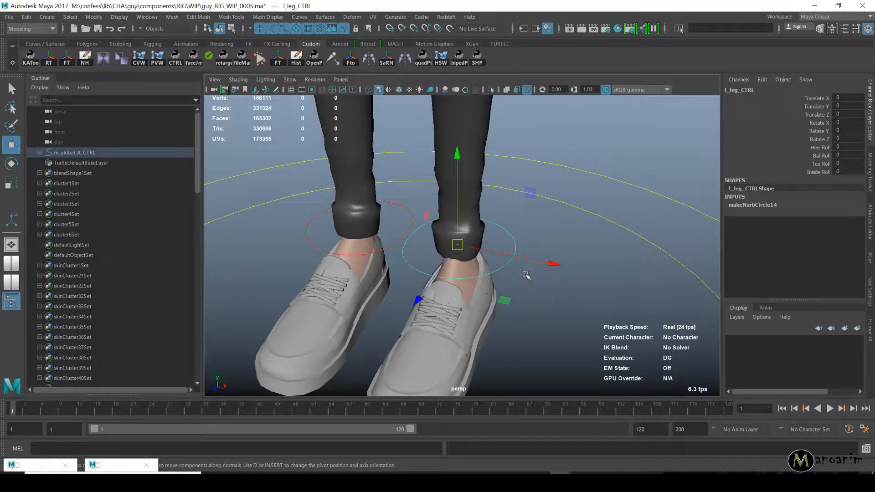
alt+drag(526, 275, 453, 294)
key(e)
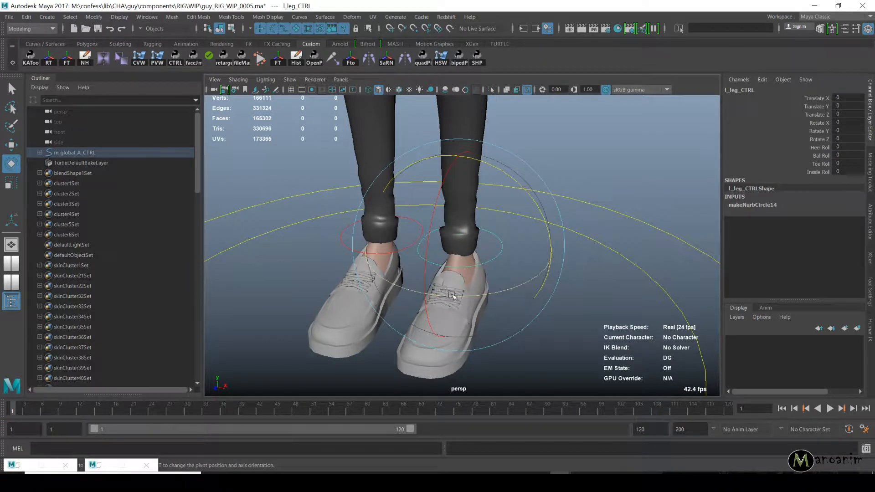
- Set the Rotate tool to Object orientation and rotate the left foot control about 41° in Y and -15° around its local Z
click(463, 250)
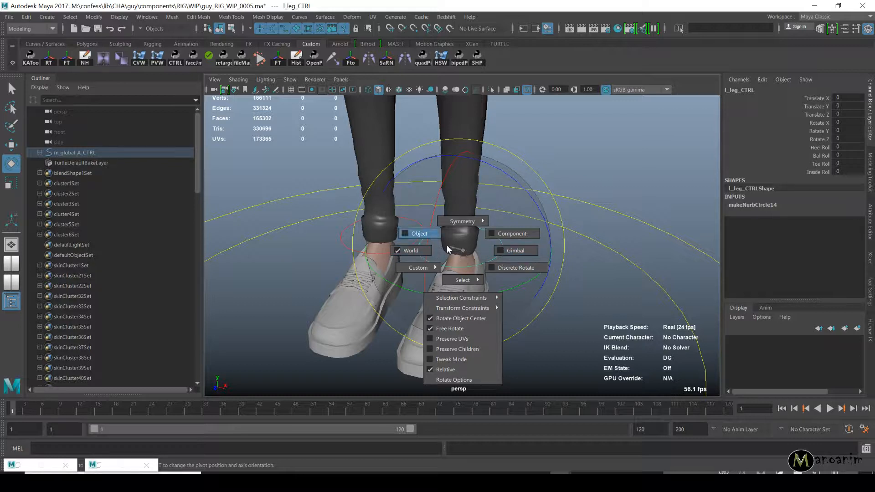
drag(425, 238, 398, 223)
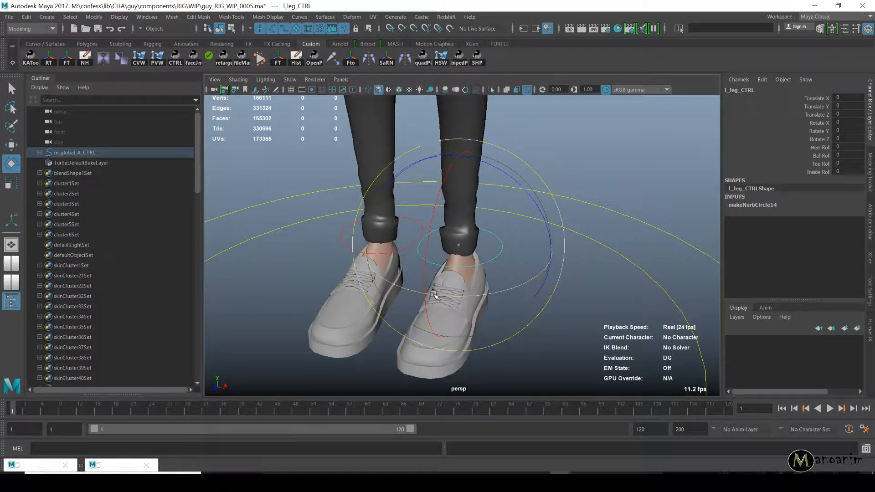
drag(433, 294, 466, 293)
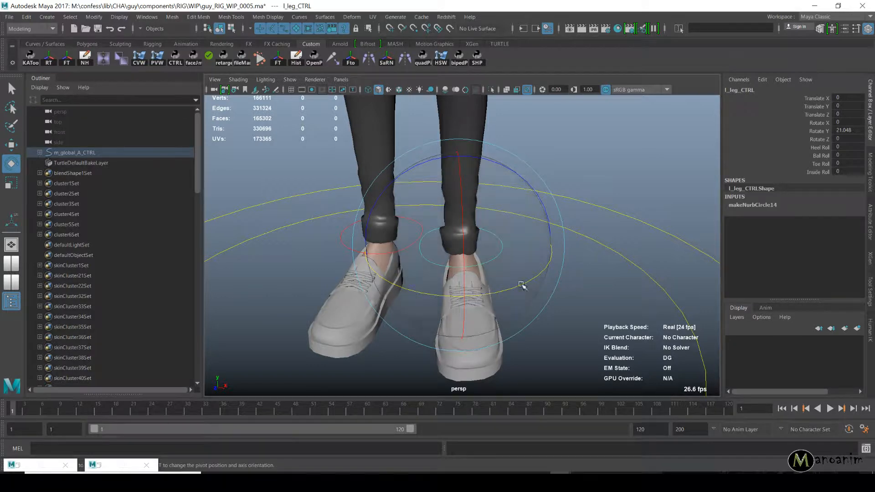
alt+drag(580, 253, 465, 195)
drag(512, 258, 514, 160)
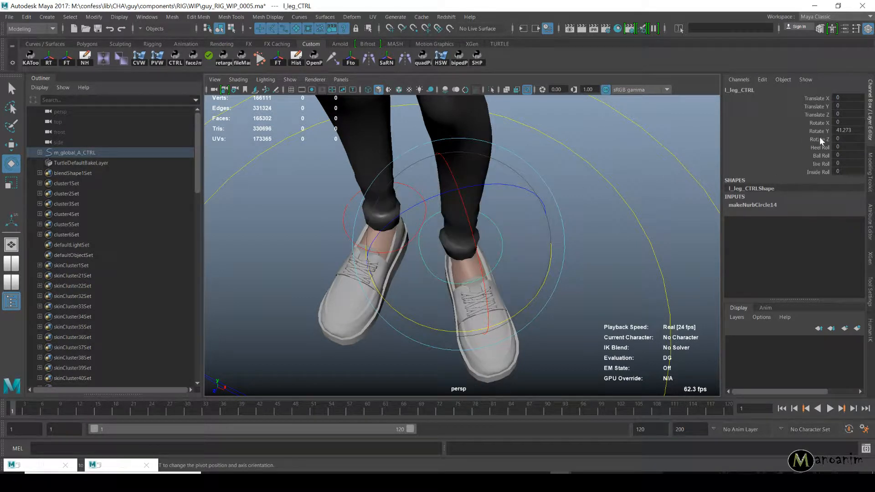
drag(482, 186, 507, 185)
drag(809, 123, 813, 139)
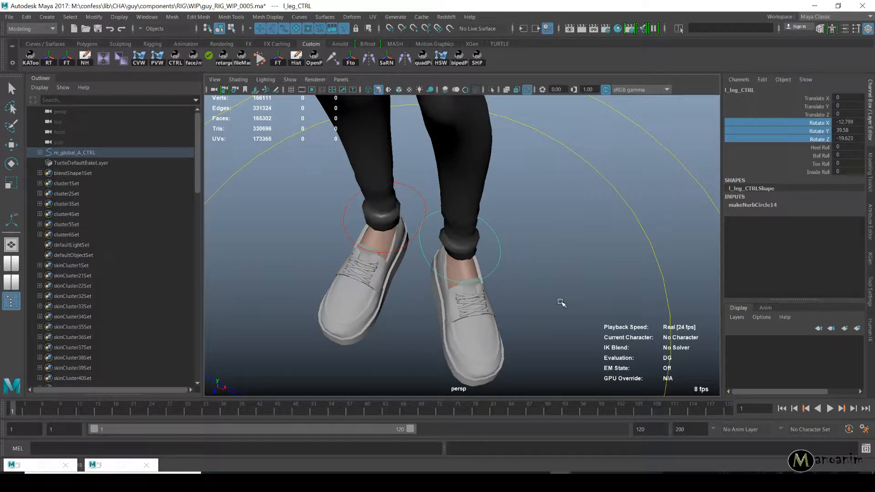
- Undo the object-space rotations of the left foot control
key(ctrl+z)
key(e)
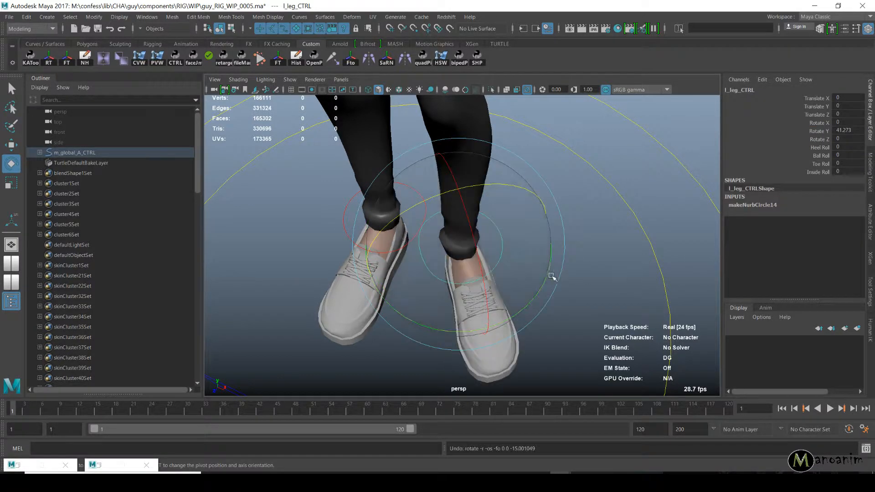
key(ctrl+z)
key(ctrl+z)
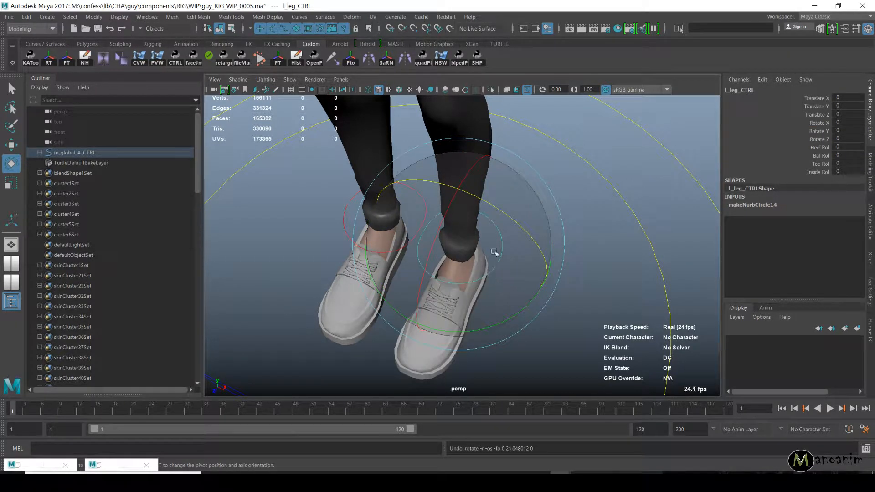
- Set the Rotate tool's axis orientation to Gimbal
click(483, 252)
click(536, 251)
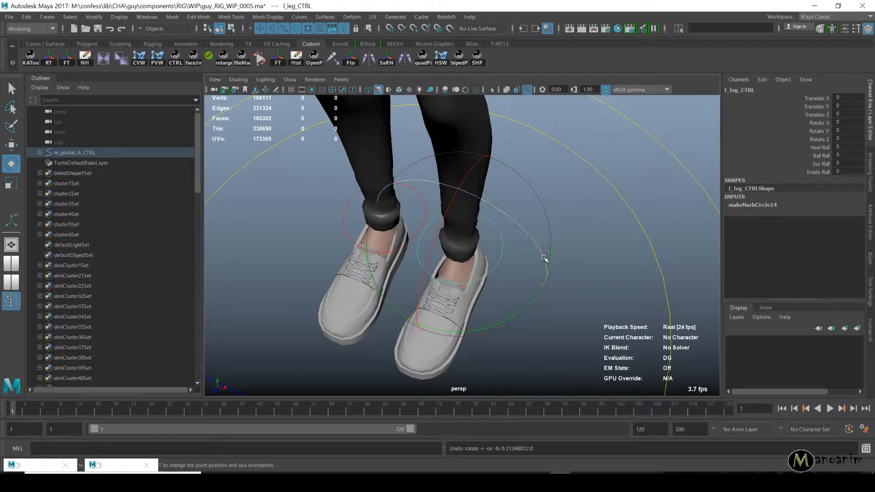
- Test-rotate the left foot control to about 37° in Y and through several Z angles, and undo the rotations
drag(432, 328, 509, 326)
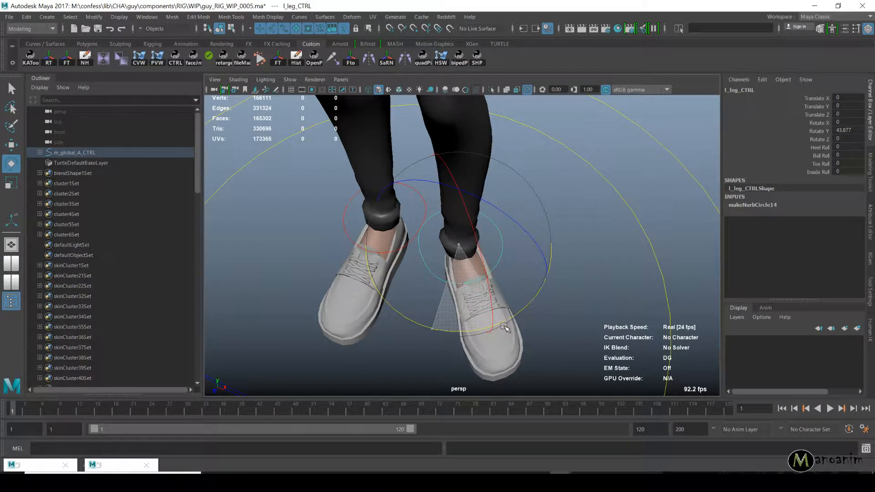
drag(503, 327, 497, 330)
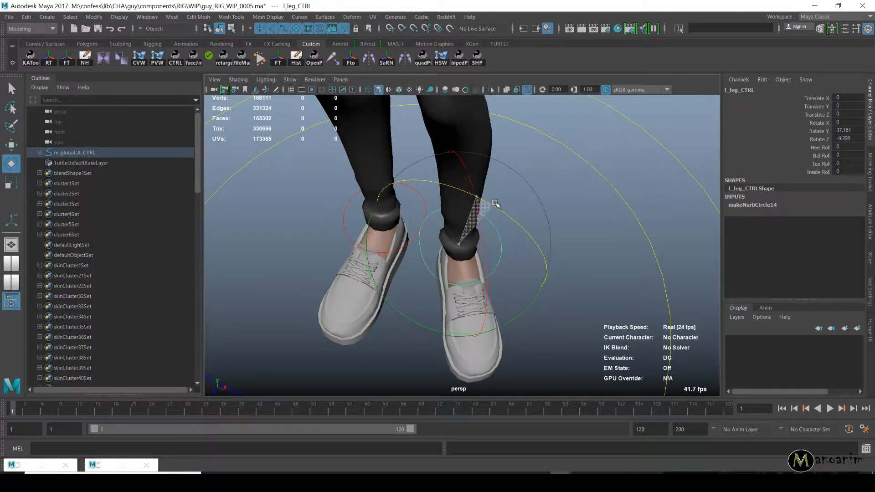
drag(503, 207, 503, 207)
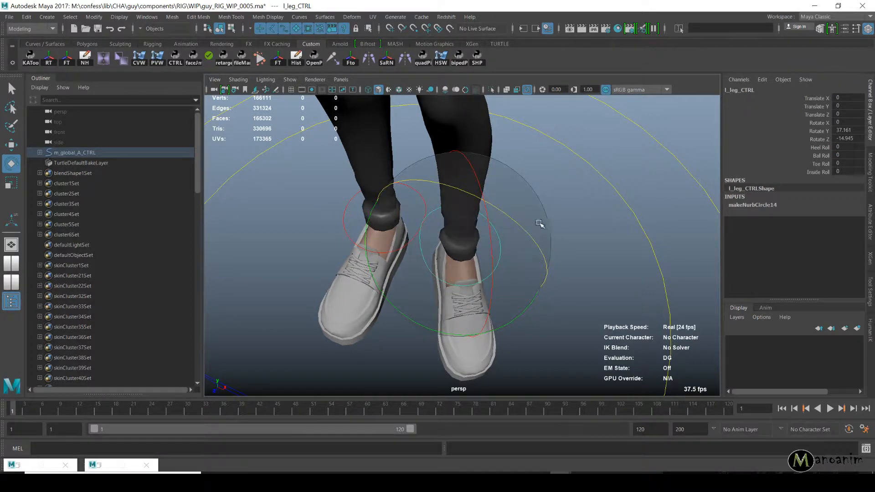
mouse_move(514, 221)
mouse_down()
mouse_move(502, 210)
mouse_move(520, 216)
mouse_move(489, 191)
mouse_move(481, 197)
mouse_move(508, 209)
mouse_up()
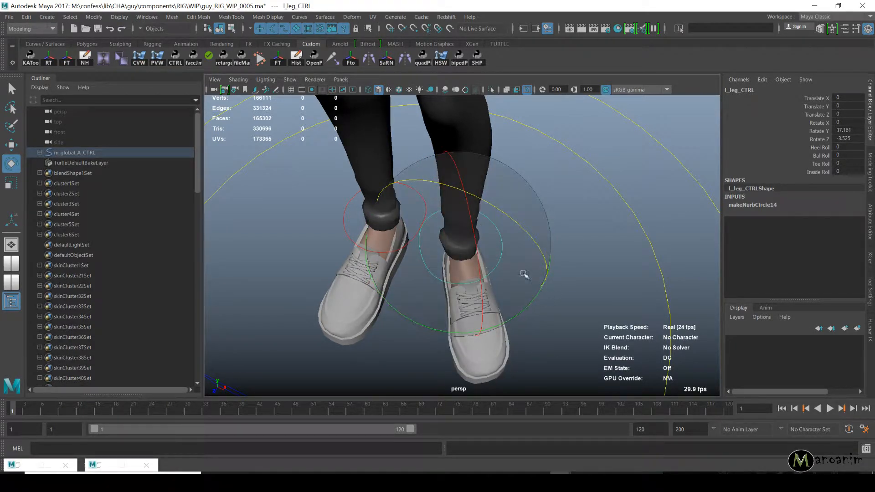
key(ctrl+z)
key(ctrl+z)
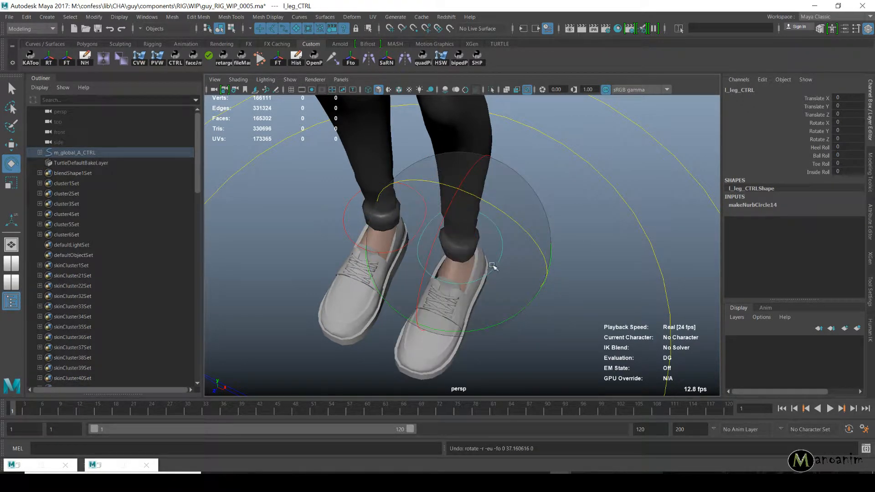
- Show the transform attributes of l_leg_CTRL, including its rotate order, in the Attribute Editor
click(540, 271)
alt+drag(503, 269, 458, 189)
click(496, 246)
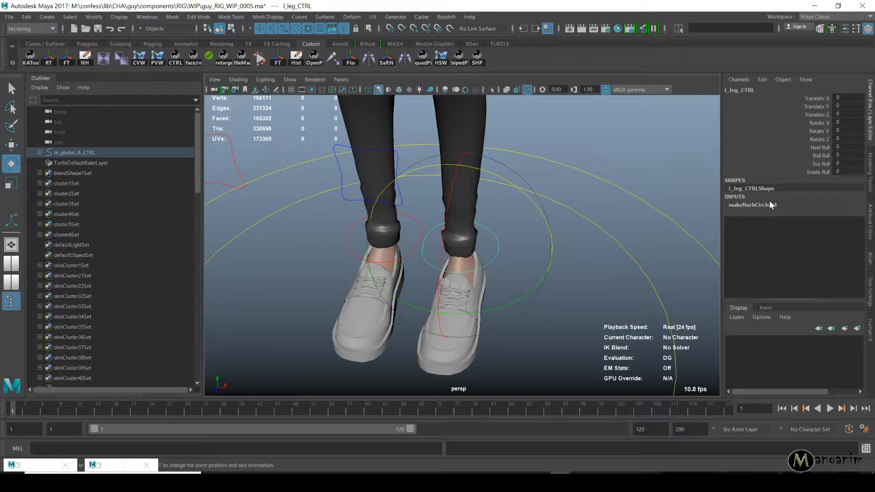
alt+drag(534, 291, 527, 254)
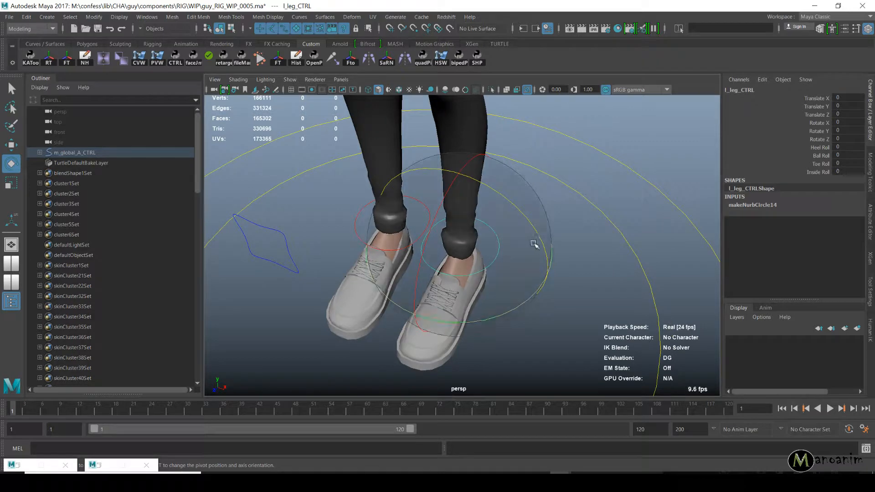
key(ctrl+a)
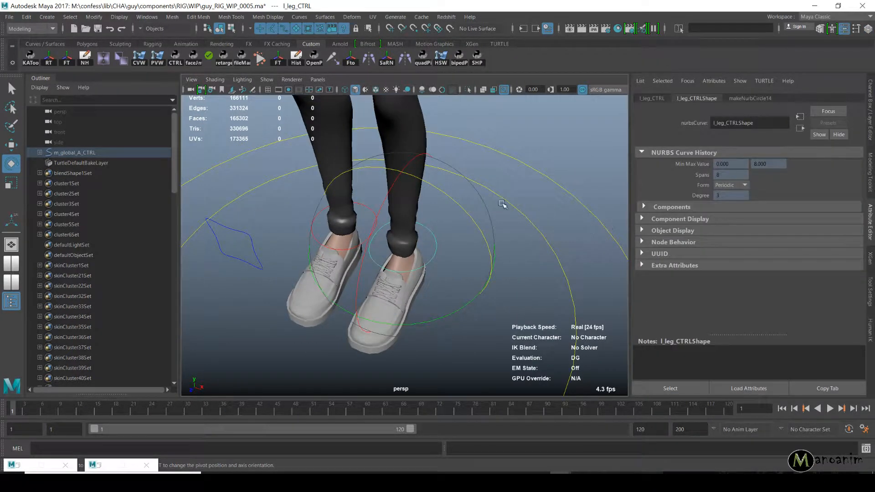
click(651, 97)
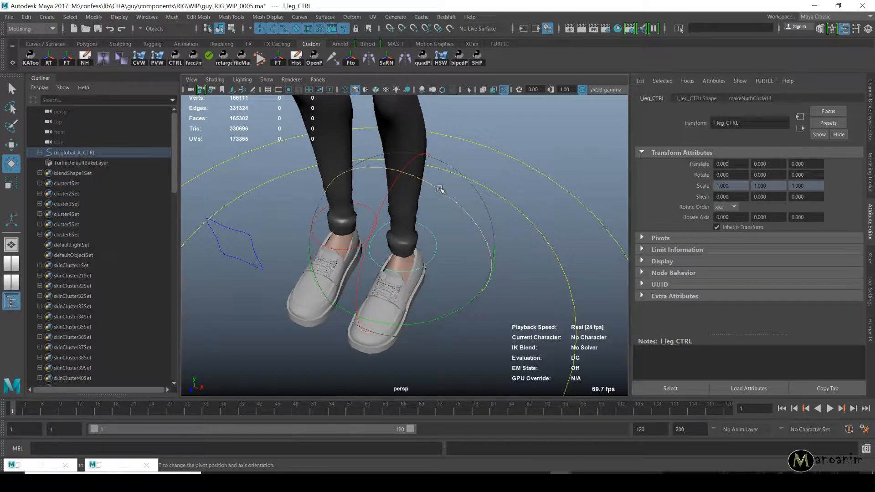
- Test-rotate the left foot control about -27° in Z, 11° in Y, and around X, undoing each rotation
mouse_move(438, 185)
alt+mouse_down()
mouse_move(468, 222)
mouse_move(450, 177)
mouse_move(456, 191)
mouse_move(416, 157)
mouse_move(451, 194)
mouse_move(423, 172)
mouse_move(478, 195)
mouse_move(469, 179)
mouse_move(441, 181)
mouse_move(434, 193)
alt+mouse_up()
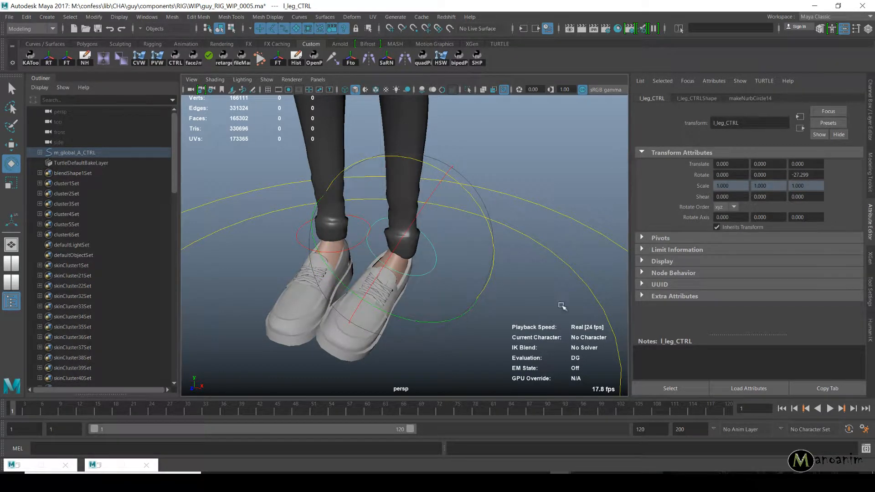
key(ctrl+z)
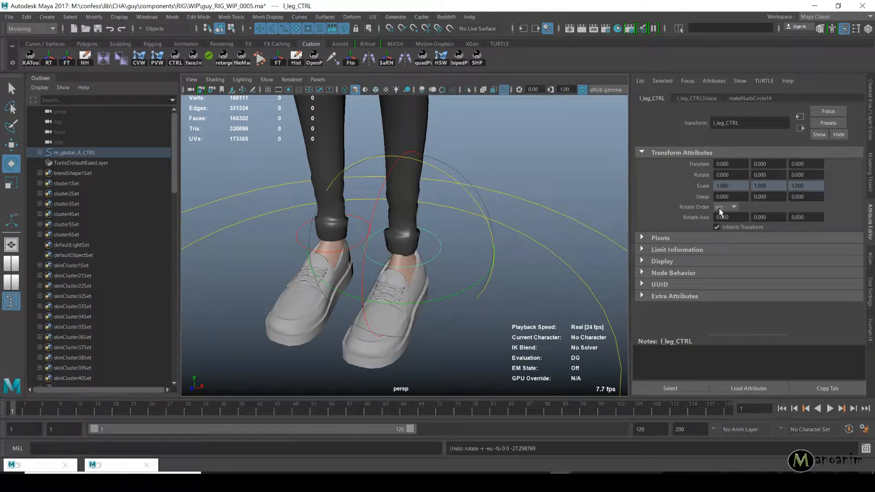
drag(451, 290, 410, 285)
key(ctrl+z)
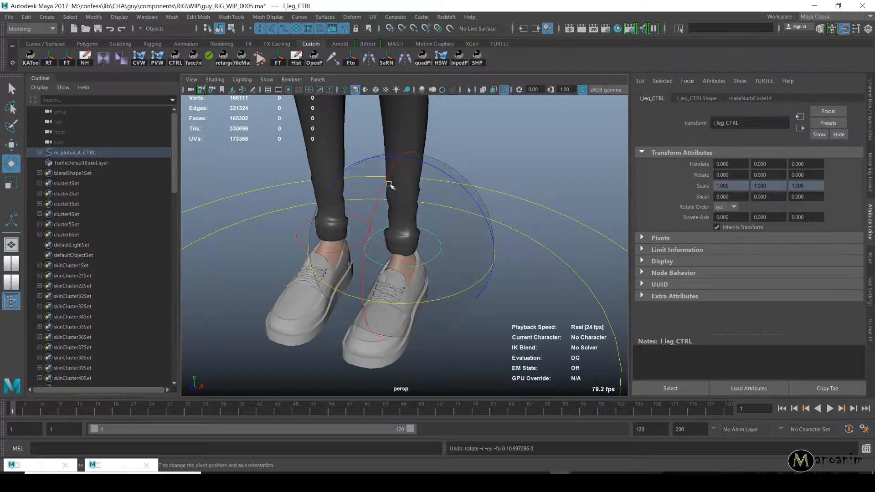
drag(388, 182, 375, 214)
key(ctrl+z)
- Try moving the left foot control about 27 units up and 19 units forward, and undo the move
alt+right_drag(375, 214, 351, 205)
alt+drag(369, 214, 341, 196)
alt+right_drag(341, 196, 275, 187)
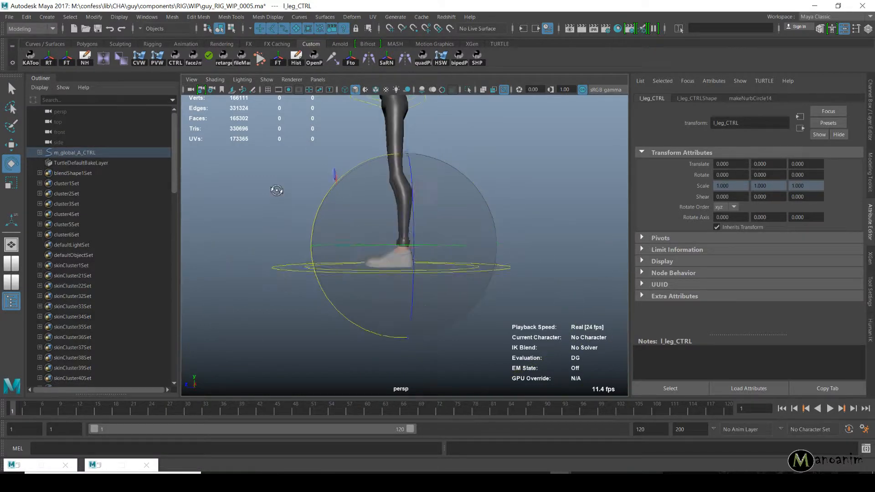
alt+middle_drag(363, 182, 323, 241)
alt+drag(322, 241, 326, 248)
alt+middle_drag(326, 248, 387, 246)
alt+right_drag(387, 246, 407, 252)
key(w)
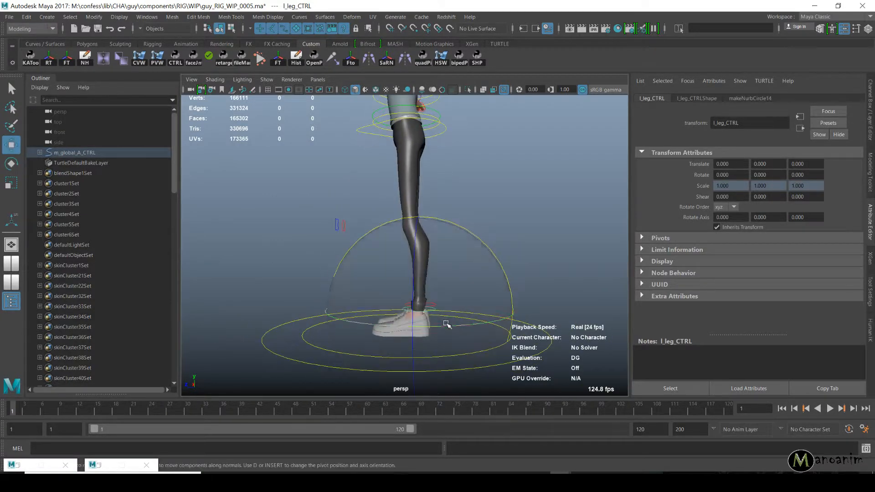
drag(421, 307, 377, 248)
key(ctrl+z)
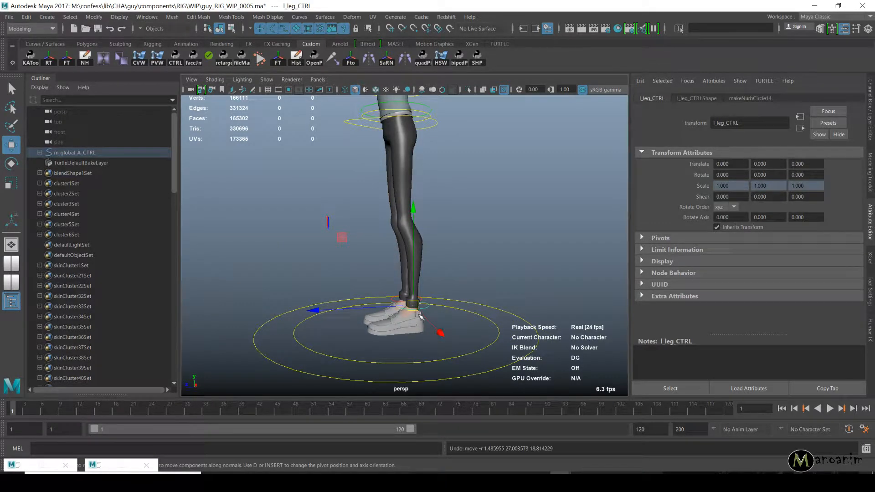
- Raise the left foot control behind the body to about 35 in Y and -25 in Z, and swing it forward
drag(418, 315, 465, 230)
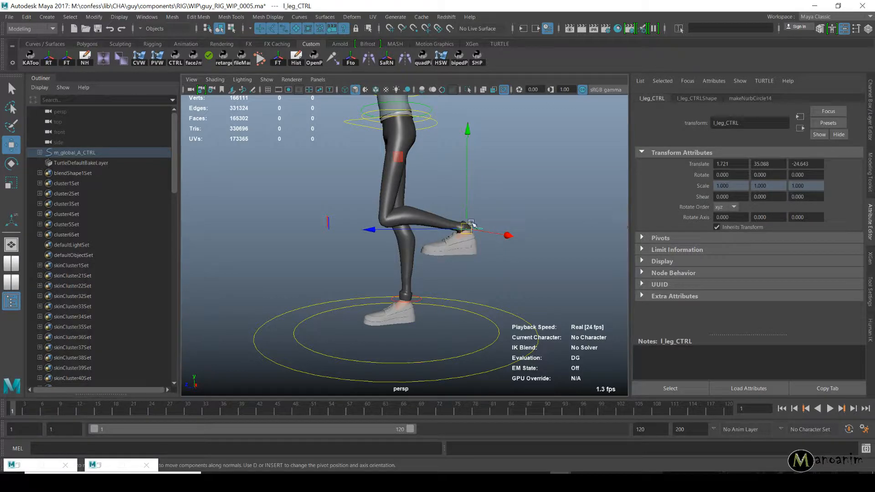
key(e)
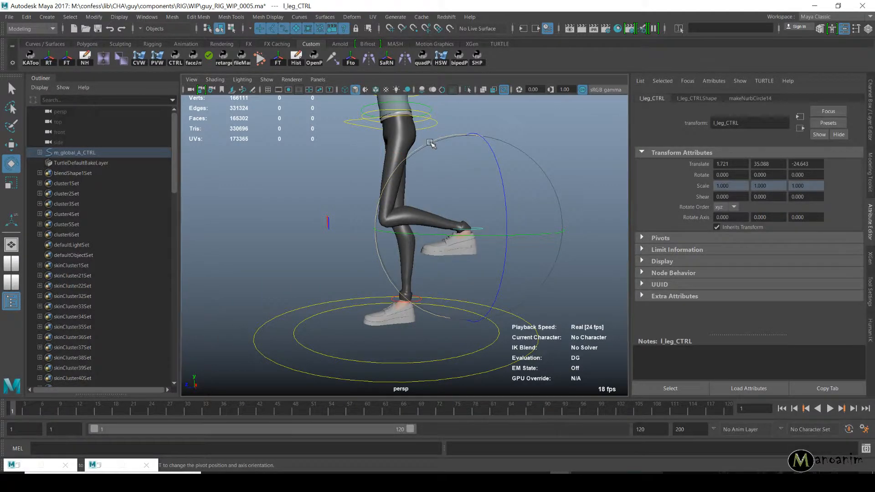
key(w)
drag(404, 159, 282, 196)
scroll(416, 175, down, 4)
alt+drag(359, 185, 436, 171)
- Undo all the trial moves of the left foot control
key(ctrl+z)
key(ctrl+z)
key(ctrl+z)
key(ctrl+z)
key(ctrl+z)
key(ctrl+z)
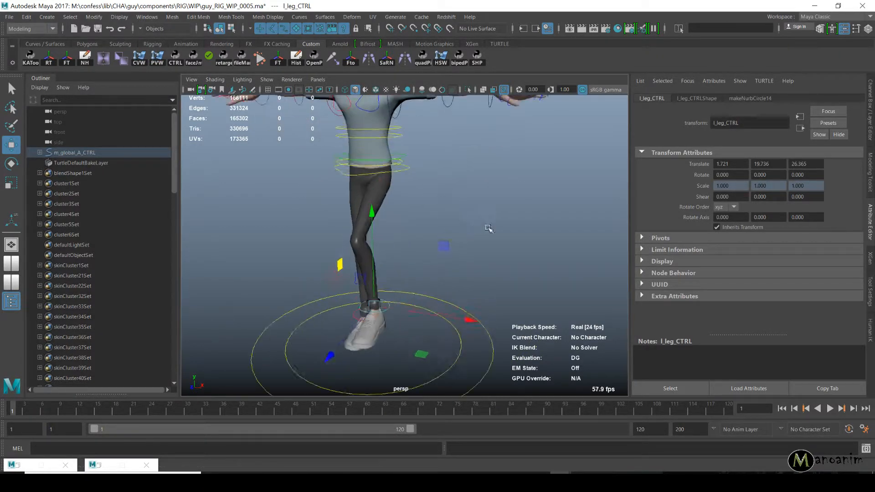
key(ctrl+z)
key(ctrl+z)
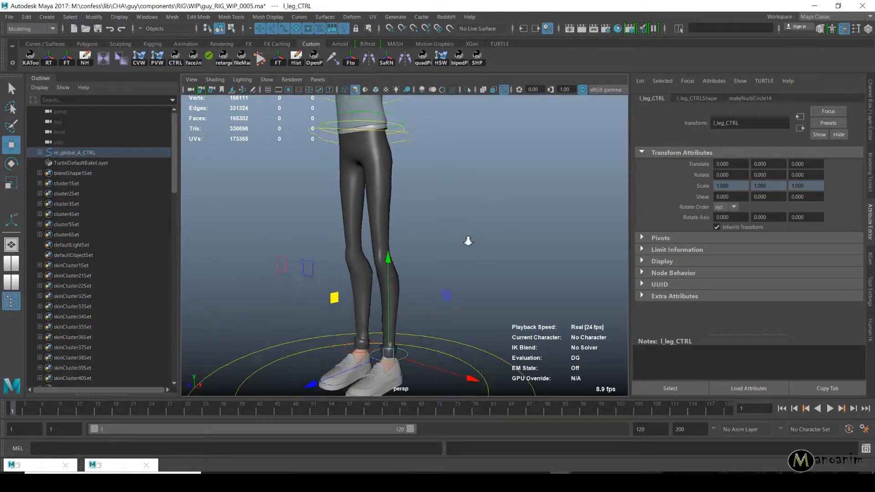
- Rotate the left foot control about 22° in X and move it to about 9 in Y and -22 in Z behind the body
scroll(471, 238, down, 1)
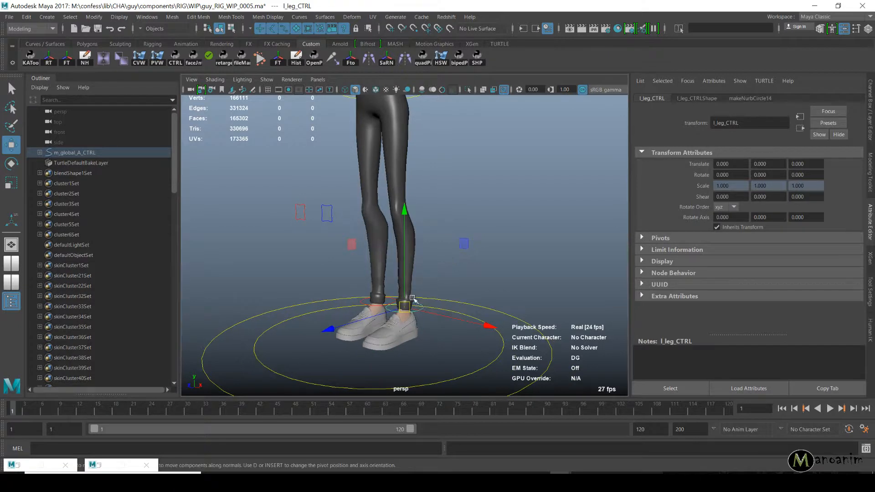
key(e)
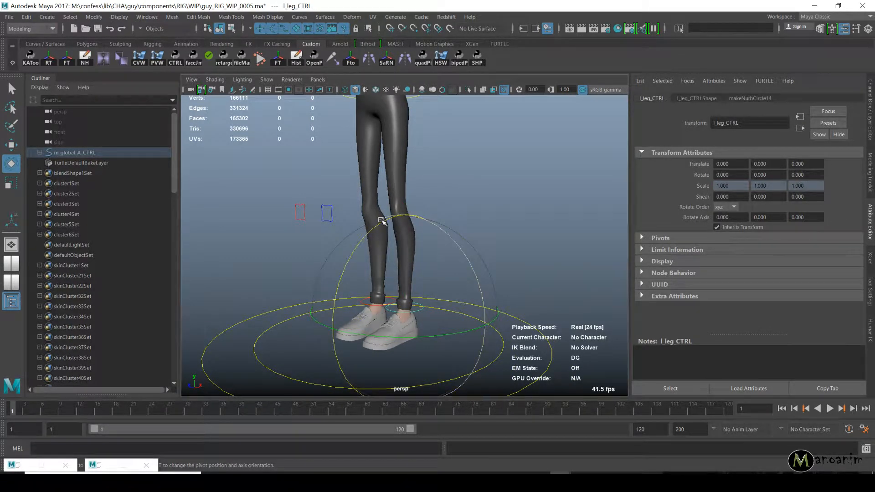
alt+drag(381, 220, 424, 205)
alt+right_drag(425, 205, 404, 206)
alt+drag(405, 206, 413, 151)
alt+right_drag(528, 194, 424, 180)
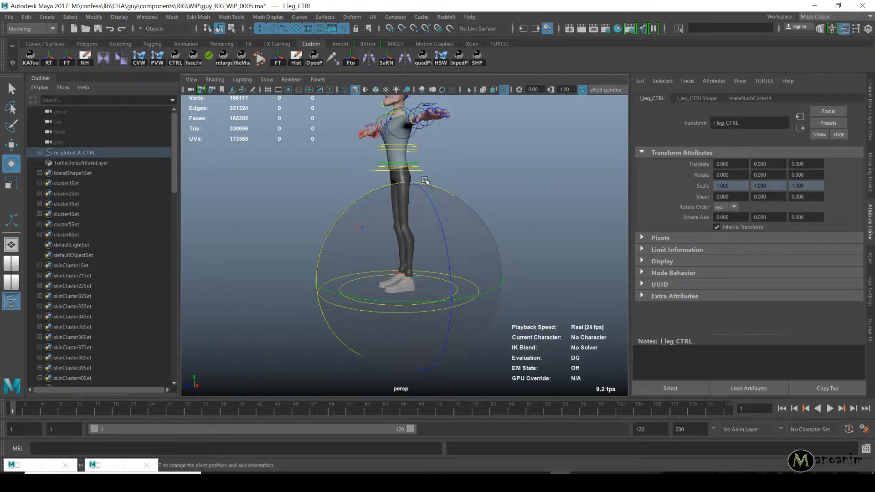
alt+drag(416, 246, 401, 211)
alt+right_drag(400, 211, 389, 197)
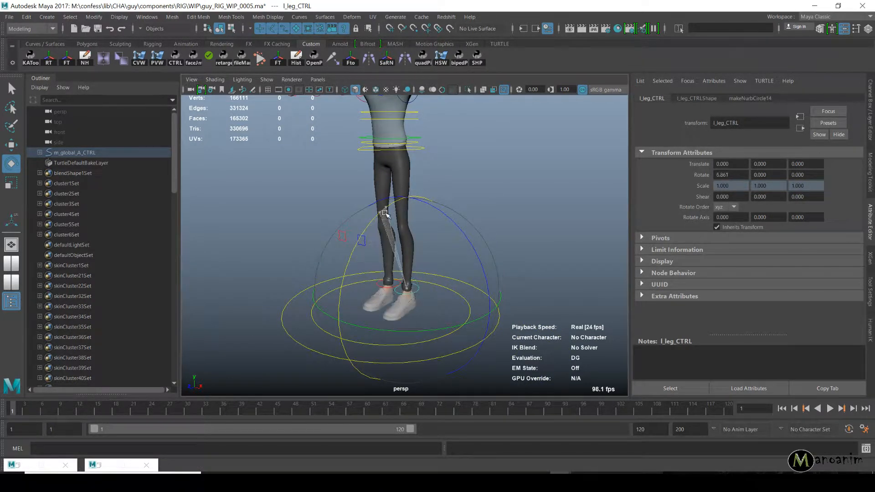
drag(385, 213, 384, 239)
key(w)
drag(401, 293, 417, 256)
- Try rotating the raised left foot control to about -13° in X, and undo all its trial moves and rotations
key(e)
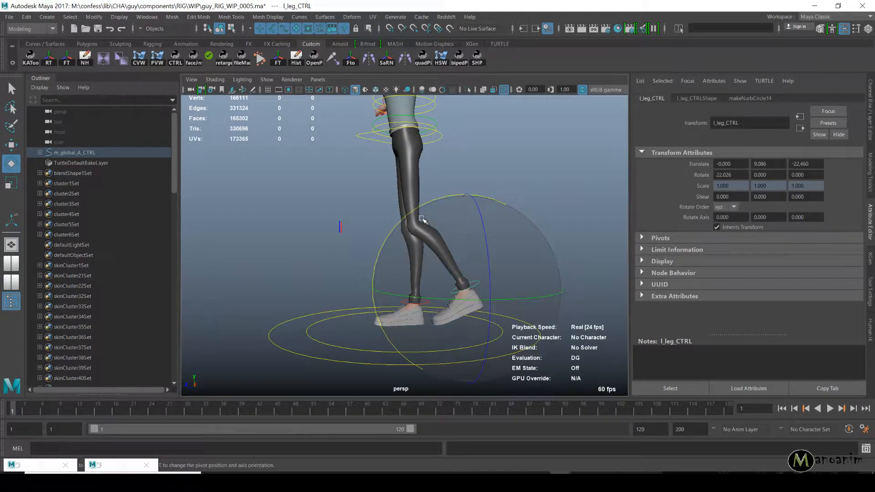
drag(416, 208, 400, 229)
key(w)
key(e)
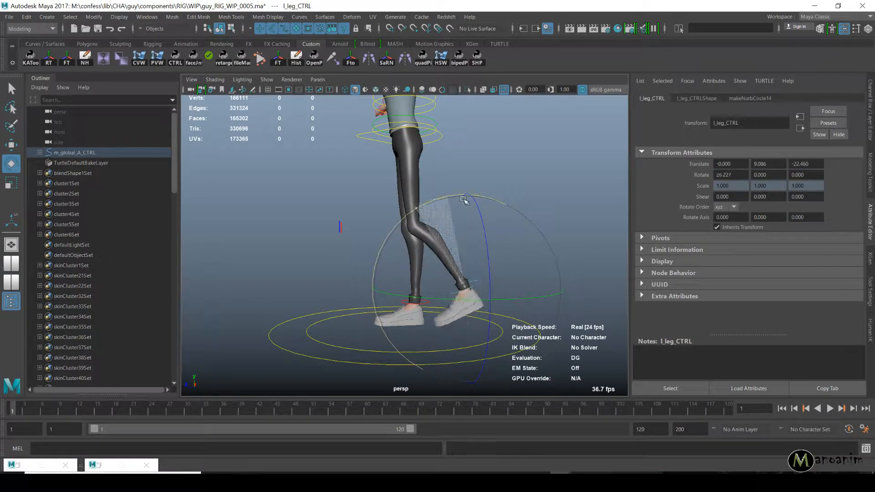
drag(465, 195, 438, 300)
alt+drag(425, 215, 525, 298)
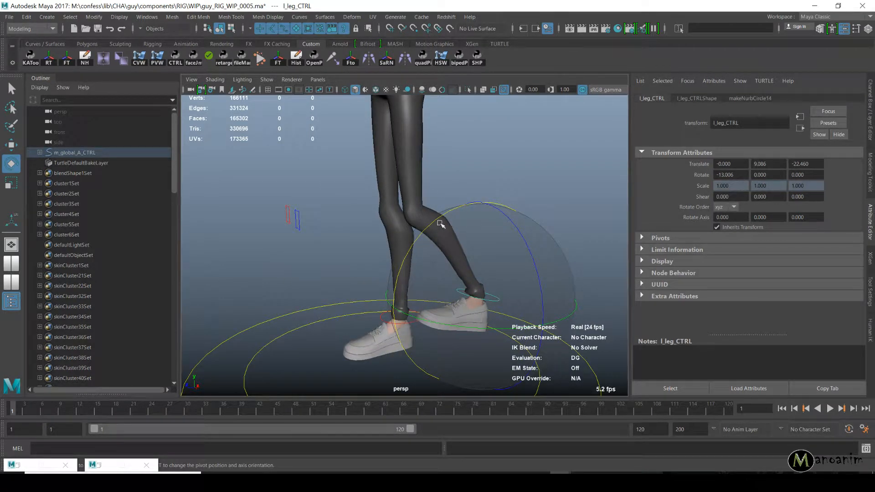
click(544, 200)
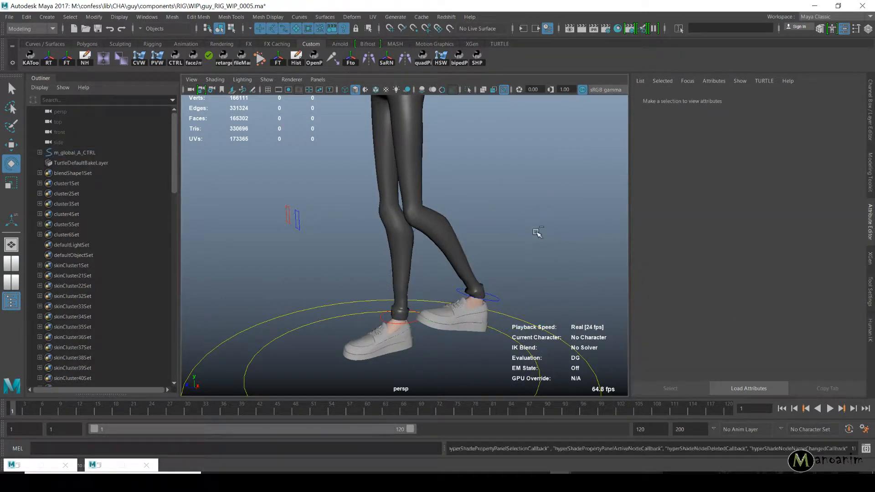
key(ctrl+z)
key(ctrl+z)
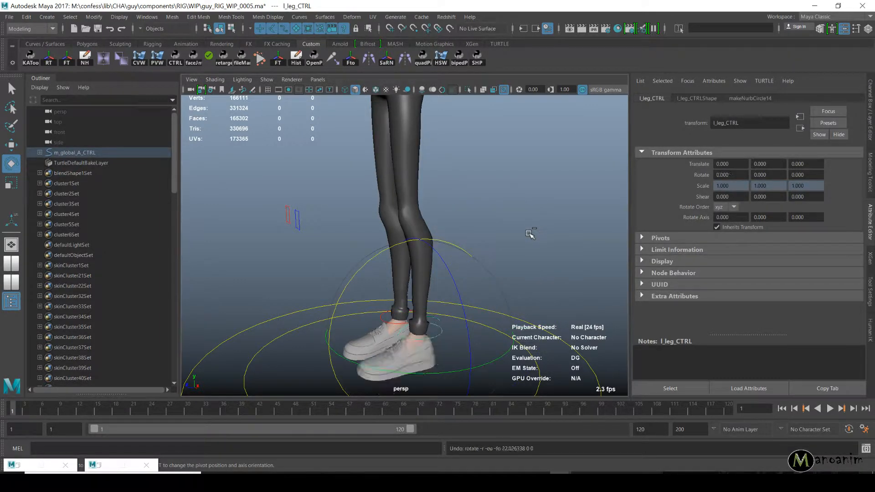
- Test-rotate the left foot control about 23° in Y and 24° in X, and undo the rotations
drag(383, 368, 424, 376)
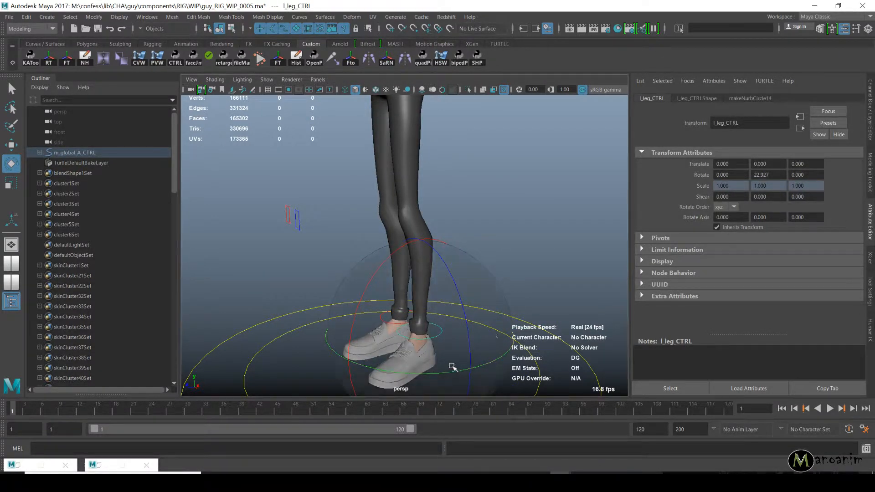
alt+right_drag(451, 367, 401, 333)
alt+drag(401, 323, 484, 326)
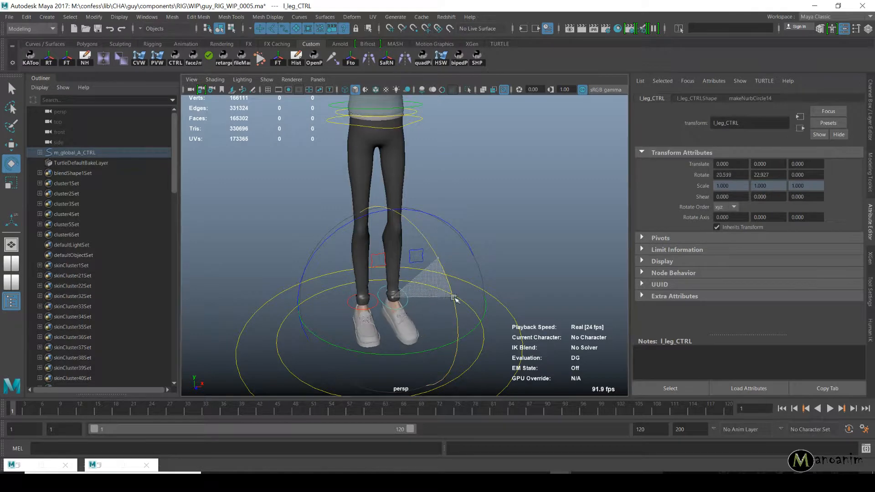
alt+drag(404, 265, 451, 295)
key(w)
alt+drag(406, 319, 466, 326)
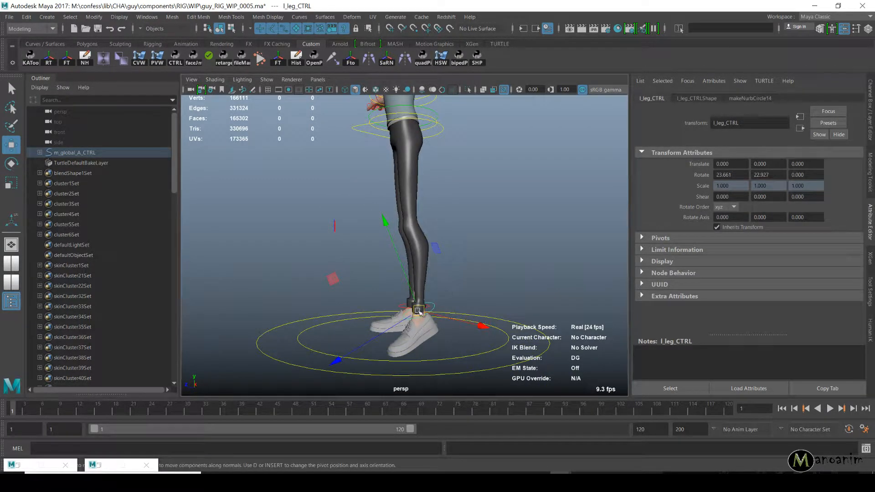
mouse_move(418, 311)
mouse_down()
mouse_move(457, 256)
mouse_move(358, 265)
mouse_move(430, 302)
mouse_up()
key(ctrl+z)
key(ctrl+z)
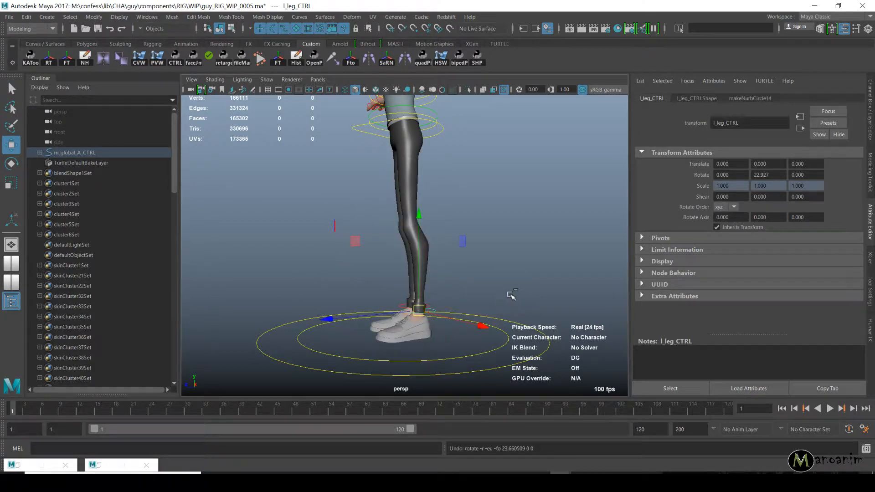
click(511, 295)
alt+drag(511, 295, 472, 315)
- Test-rotate the left foot control about -46° in Z, and undo the rotation
click(417, 301)
scroll(454, 309, up, 2)
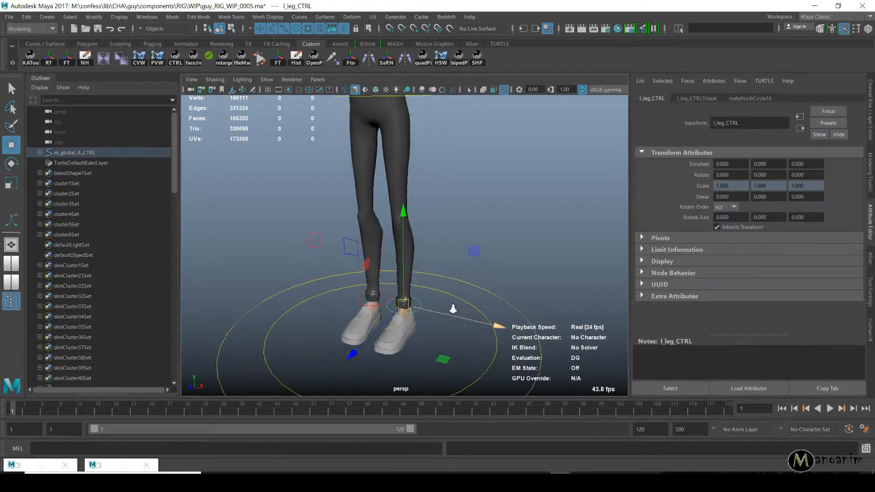
key(e)
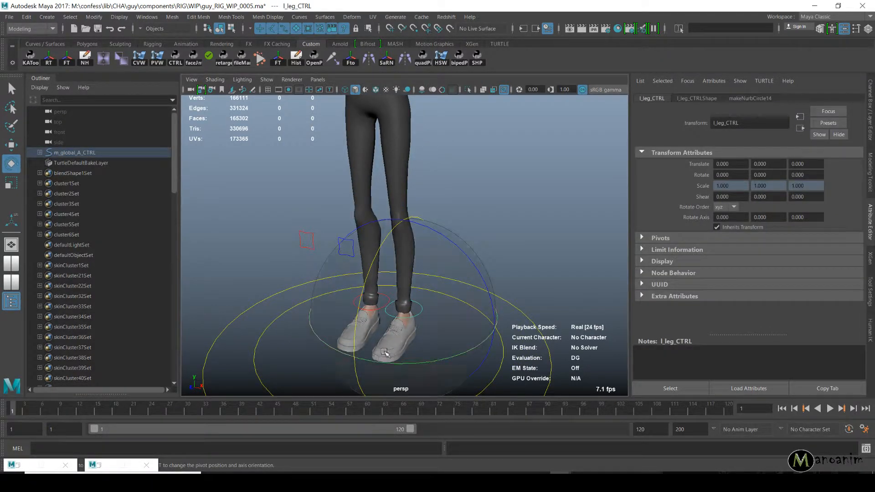
drag(449, 243, 519, 256)
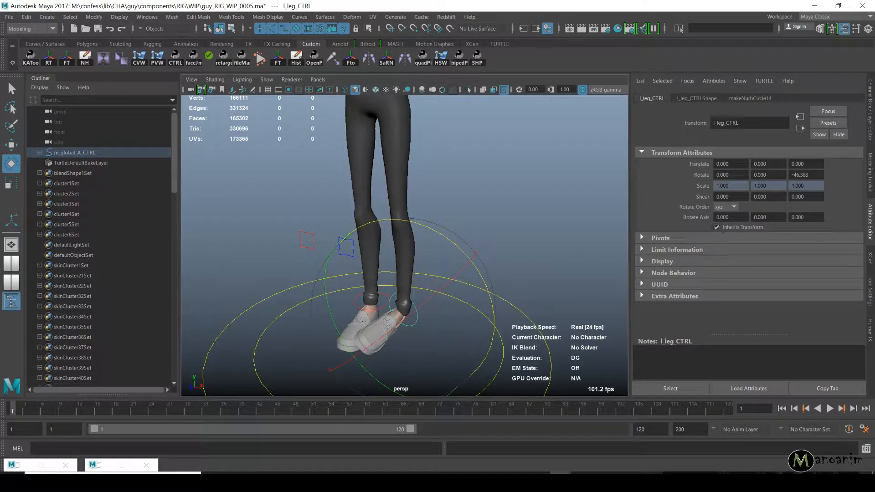
key(ctrl+z)
- Rotate the left foot control outward to about 89° in Y so that two of its rotation rings overlap
alt+right_drag(479, 266, 436, 266)
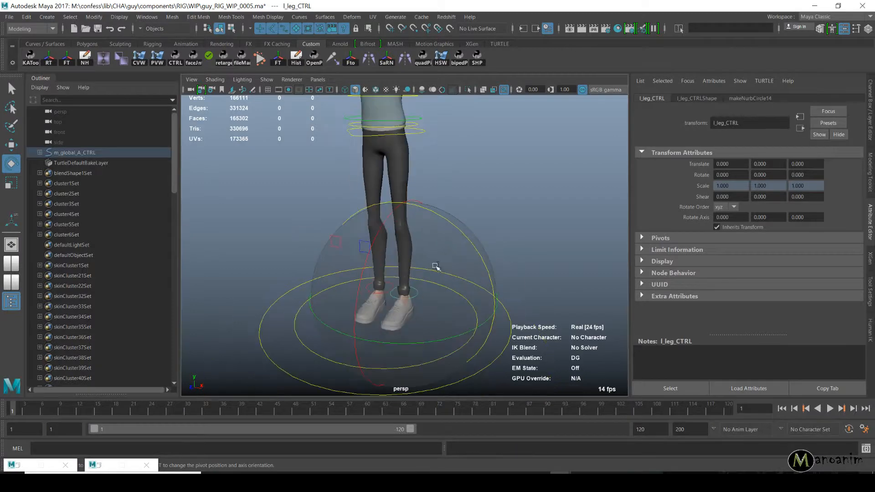
alt+middle_drag(435, 265, 436, 234)
alt+right_drag(437, 234, 463, 234)
alt+middle_drag(442, 179, 450, 196)
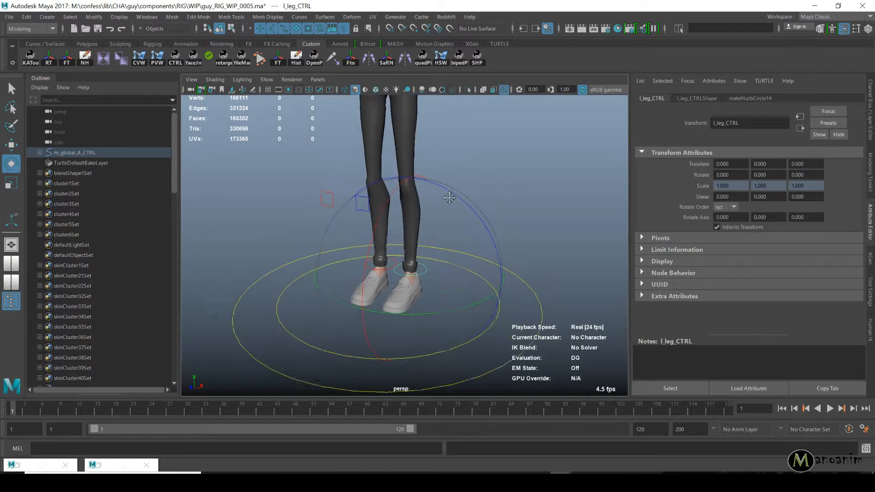
alt+right_drag(449, 195, 527, 191)
alt+drag(458, 180, 480, 184)
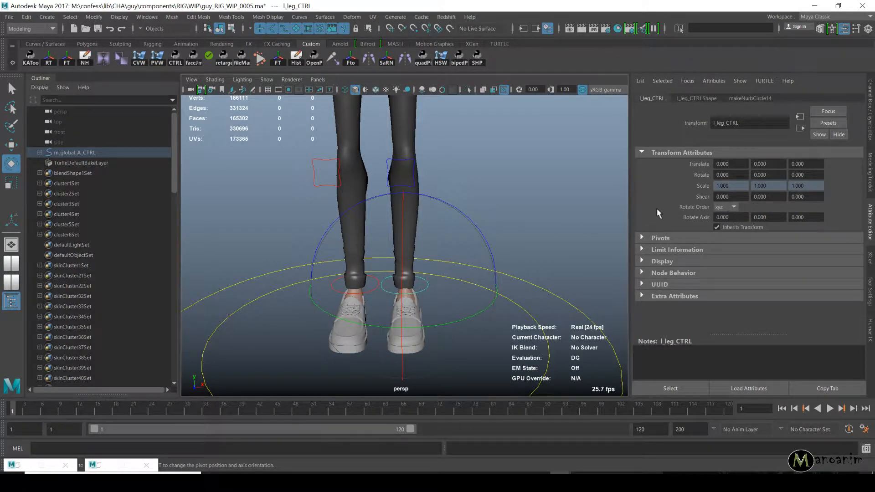
alt+drag(470, 224, 524, 263)
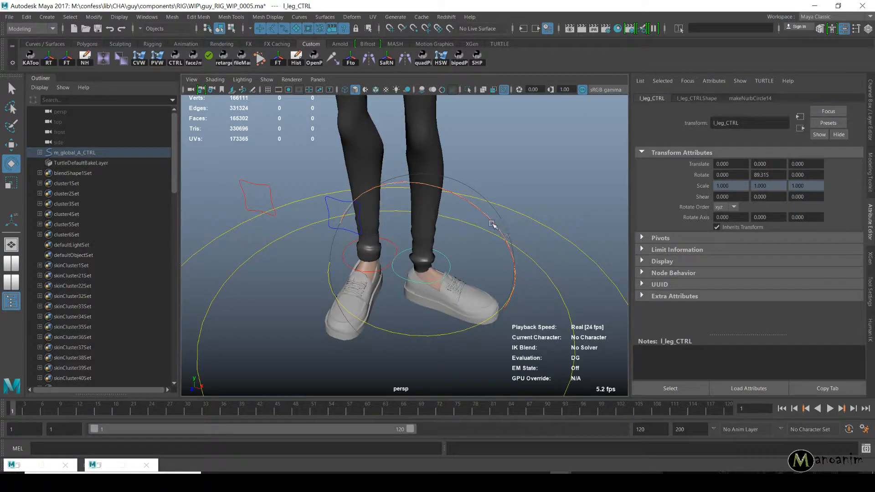
alt+drag(570, 201, 485, 240)
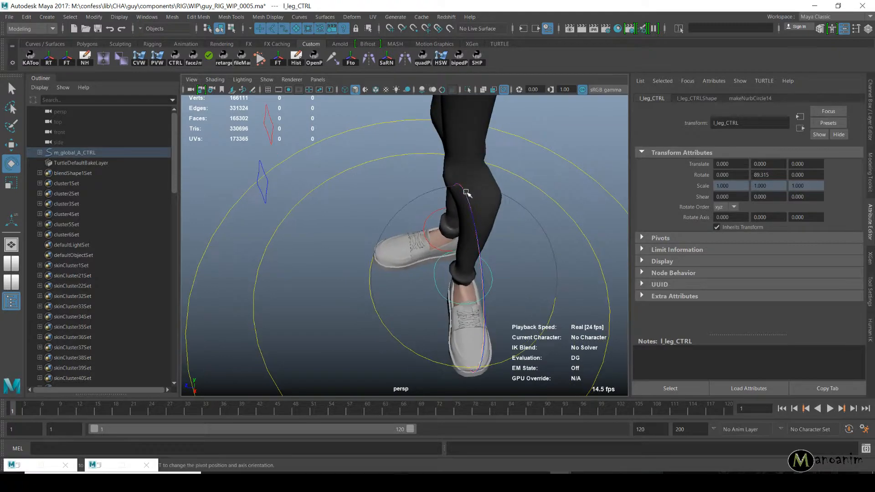
- Show the channel box, try changing the left foot control's Rotate Z by about -32°, and undo it
key(ctrl+a)
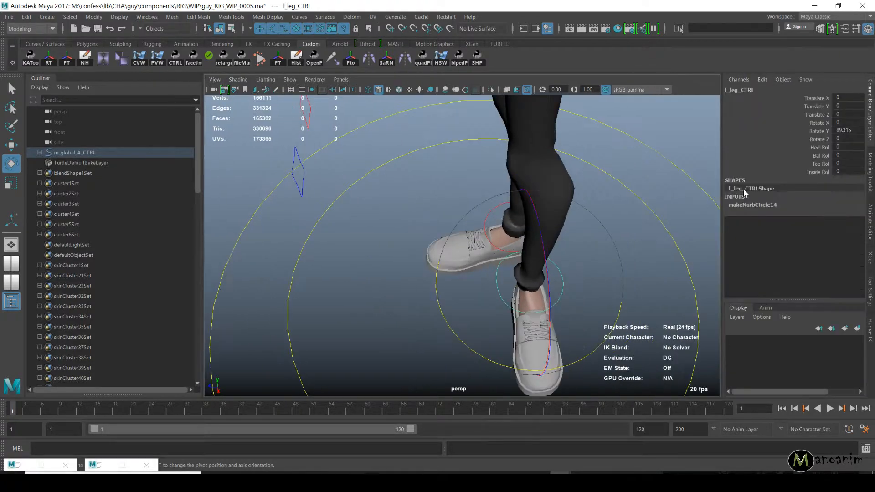
click(823, 139)
middle_drag(587, 222, 562, 255)
key(ctrl+z)
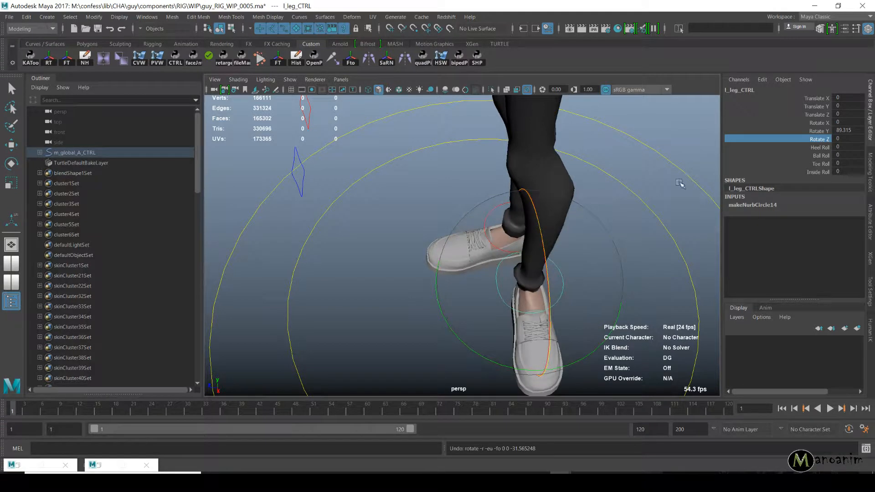
- Try rotating the left foot control freely in several directions from its sideways pose, undoing each attempt
drag(553, 217, 605, 231)
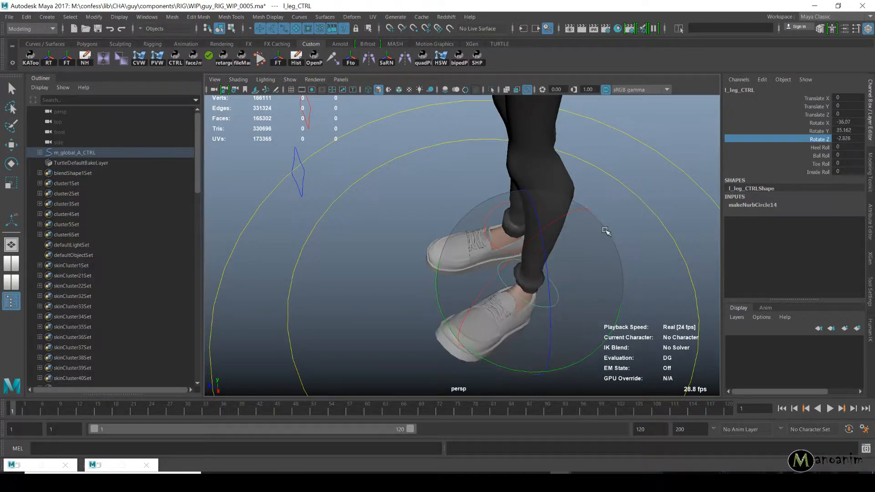
key(ctrl+z)
drag(553, 217, 572, 205)
key(ctrl+z)
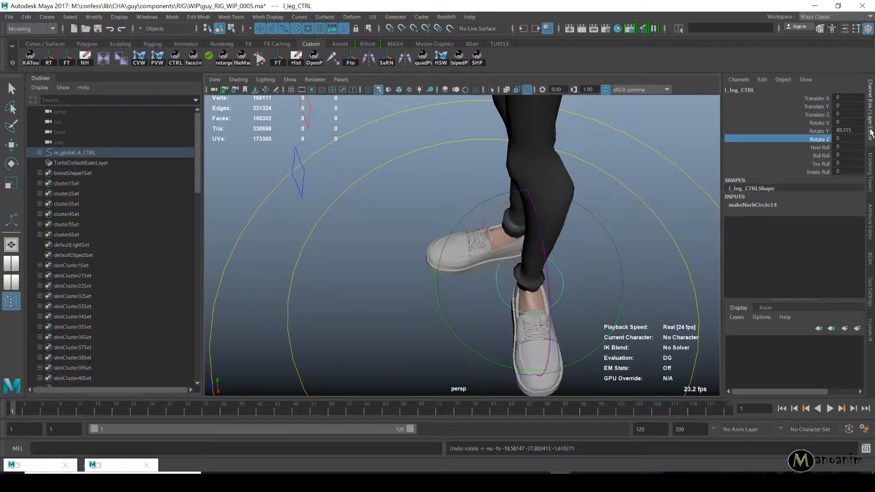
middle_drag(603, 191, 701, 208)
click(816, 122)
key(ctrl+z)
key(ctrl+z)
key(ctrl+z)
key(ctrl+z)
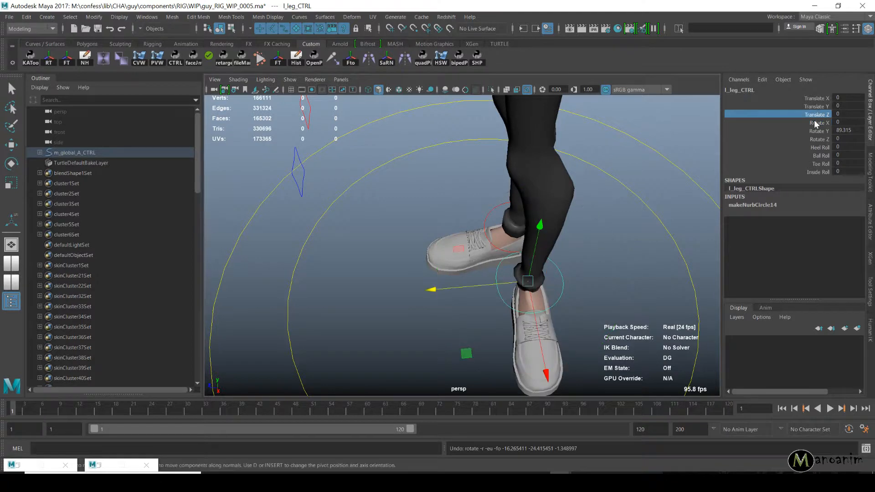
- Change the left foot control's Rotate X to 21.6 and examine its rotation rings from several angles
middle_drag(659, 132, 656, 228)
alt+drag(656, 228, 621, 211)
key(e)
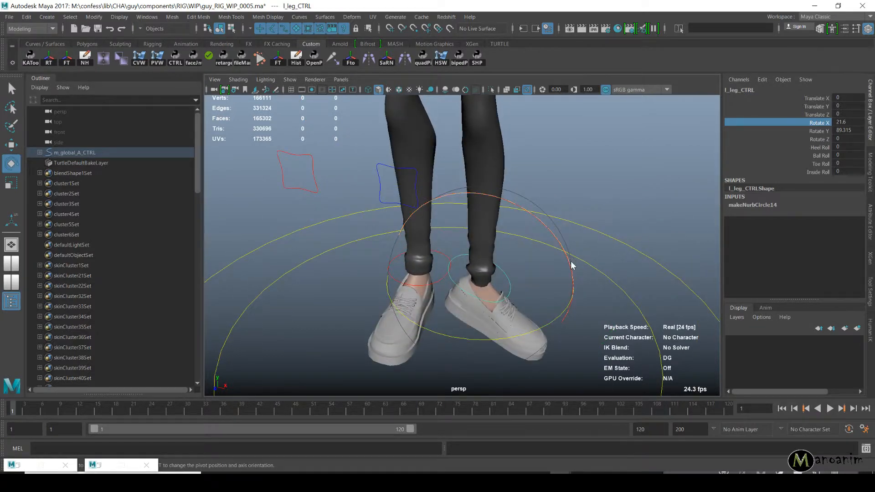
drag(570, 260, 523, 222)
alt+drag(562, 224, 494, 221)
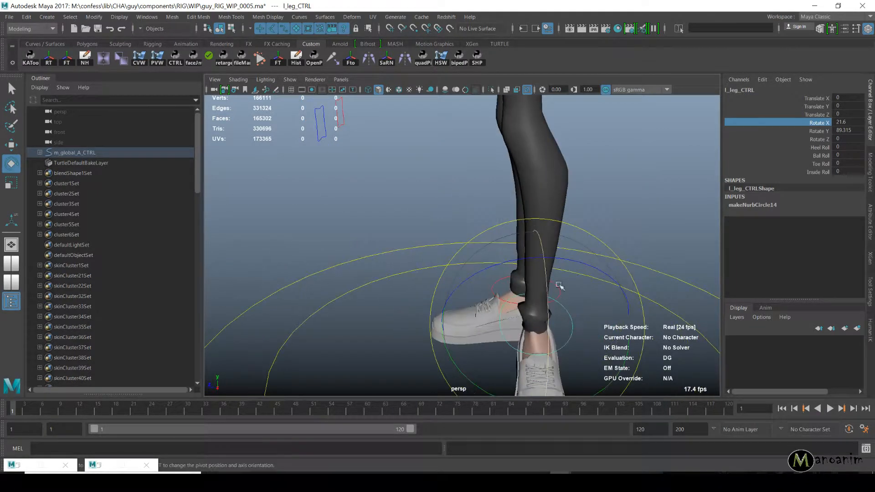
alt+drag(558, 287, 447, 209)
click(654, 233)
click(514, 272)
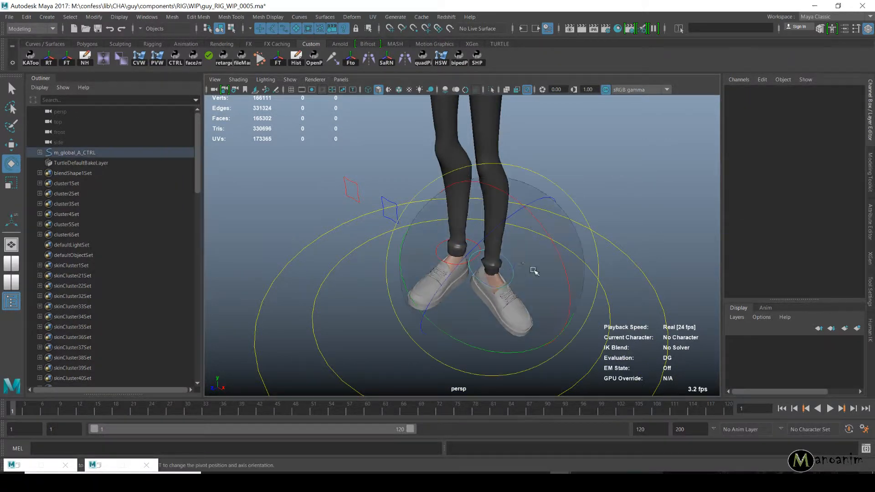
- Reset the left foot control's Rotate X and Rotate Y to 0
drag(843, 122, 842, 130)
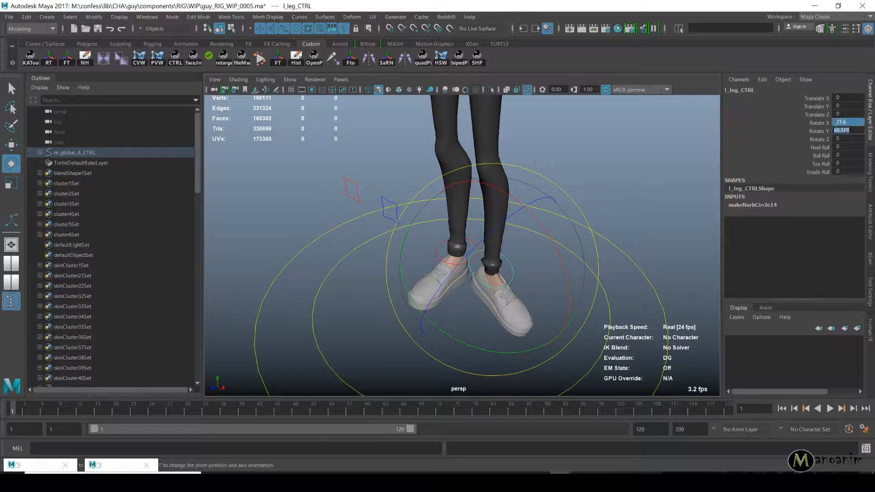
text(0)
key(Return)
- Duplicate the left foot control and raise the copy about 3.9 units in Y above the original
alt+drag(588, 236, 525, 230)
key(w)
alt+right_drag(502, 226, 601, 281)
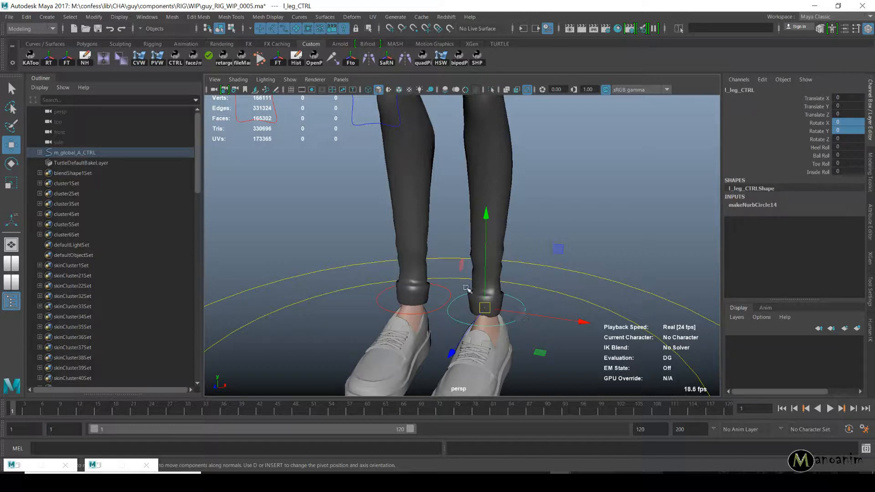
key(ctrl+d)
drag(486, 289, 491, 268)
- Parent the duplicated foot control under the original left foot control and select the original
click(521, 317)
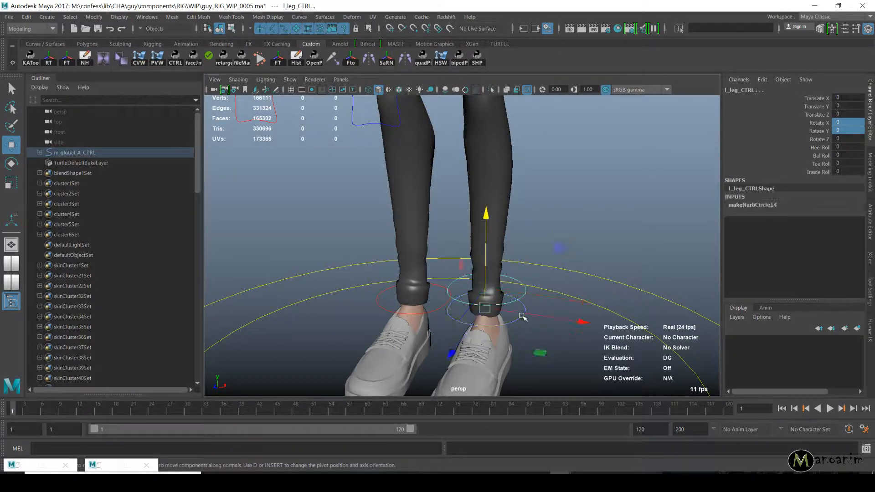
key(p)
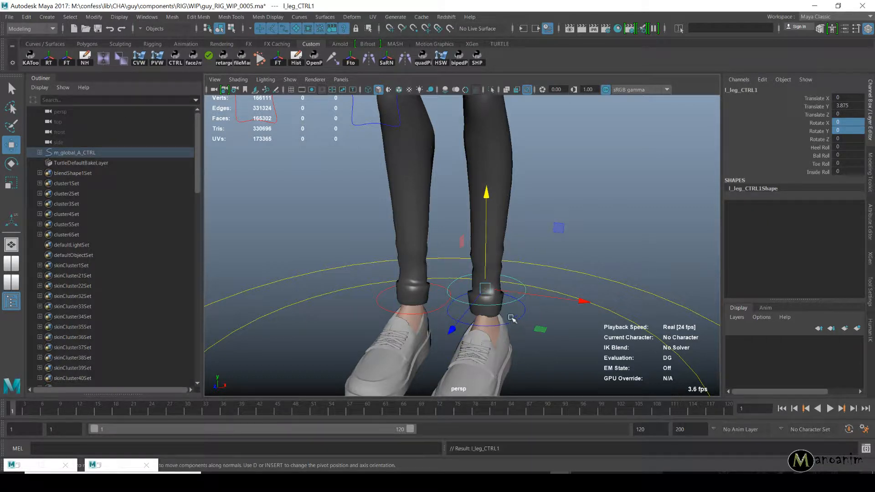
click(507, 307)
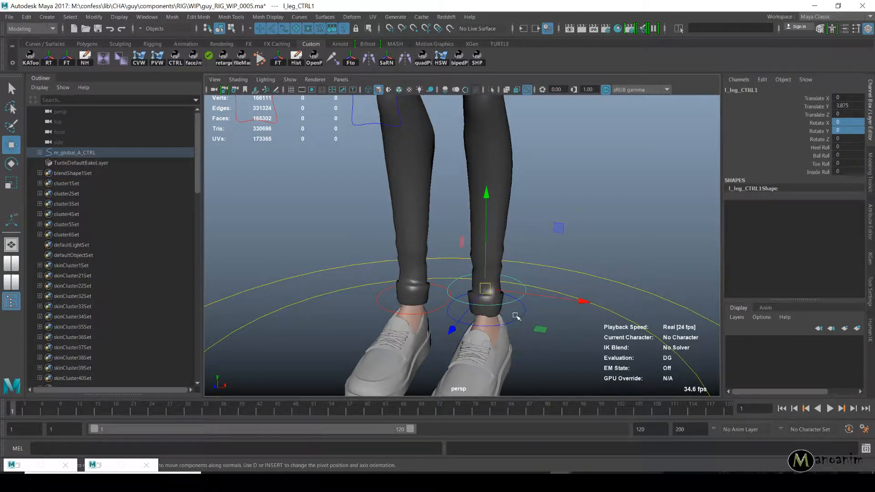
alt+drag(486, 308, 459, 247)
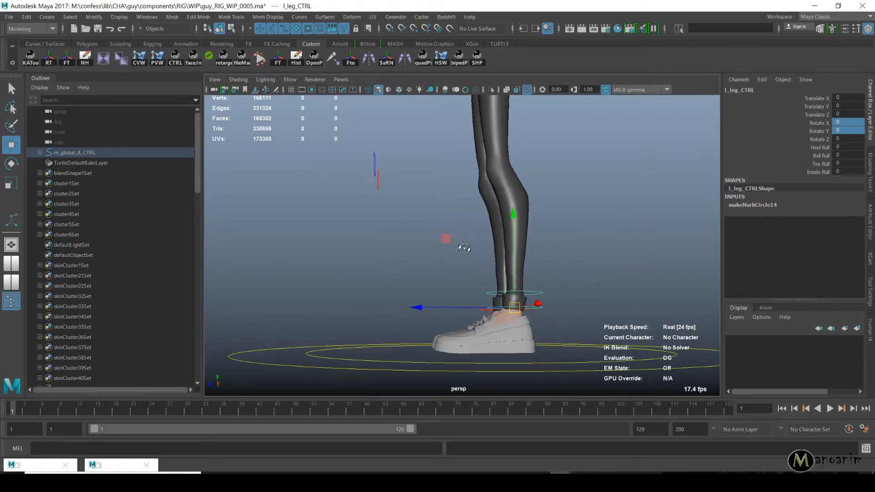
- Select the duplicated left foot control and try moving it along its Z axis
click(537, 291)
click(536, 292)
alt+drag(537, 291, 477, 307)
click(484, 307)
key(e)
key(w)
click(481, 287)
alt+drag(522, 282, 501, 297)
drag(435, 311, 444, 320)
- Undo the test move of the duplicated foot control and the Y rotation of the original foot control
key(ctrl+z)
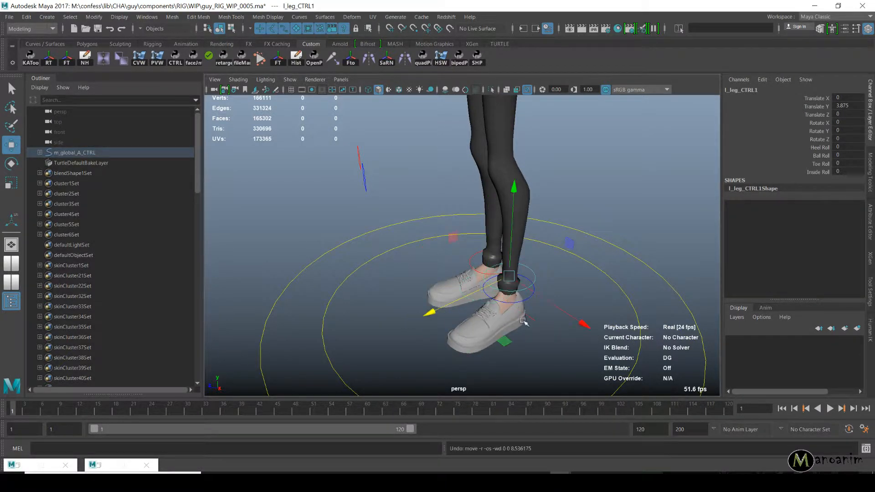
key(ctrl+z)
key(ctrl+z)
key(ctrl+z)
key(ctrl+z)
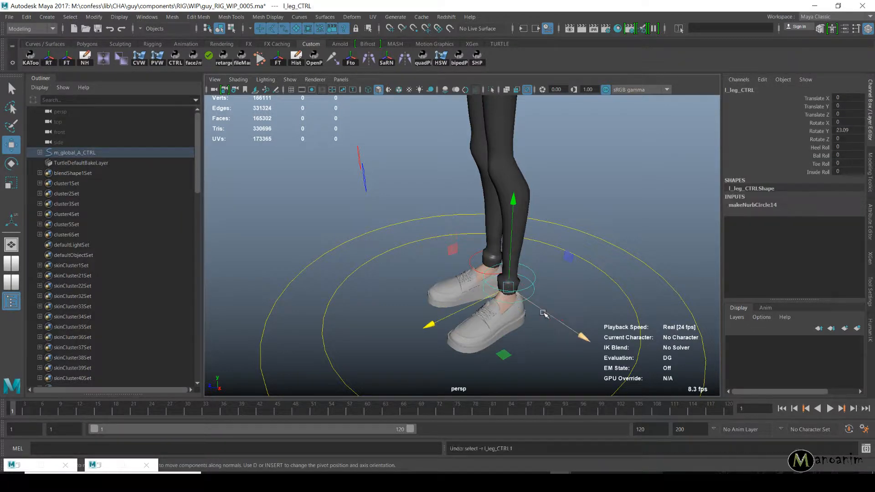
alt+drag(546, 311, 529, 292)
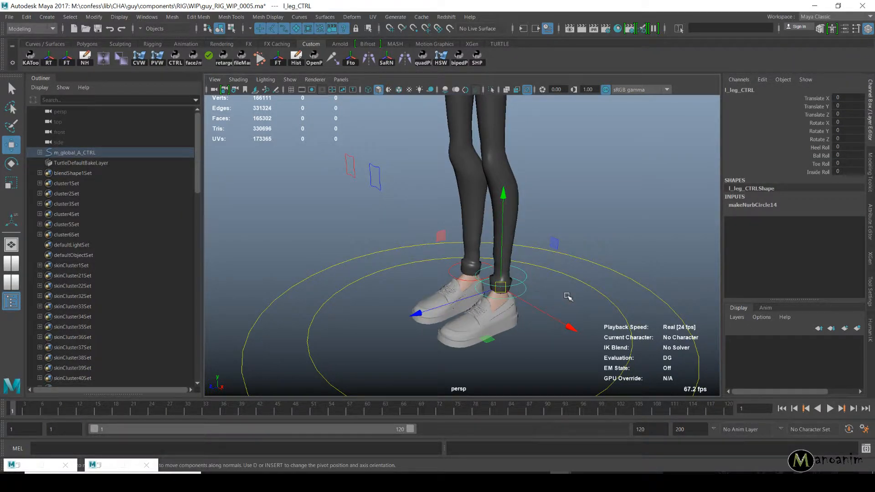
- Display the full transform attributes of the original left foot control
key(ctrl+a)
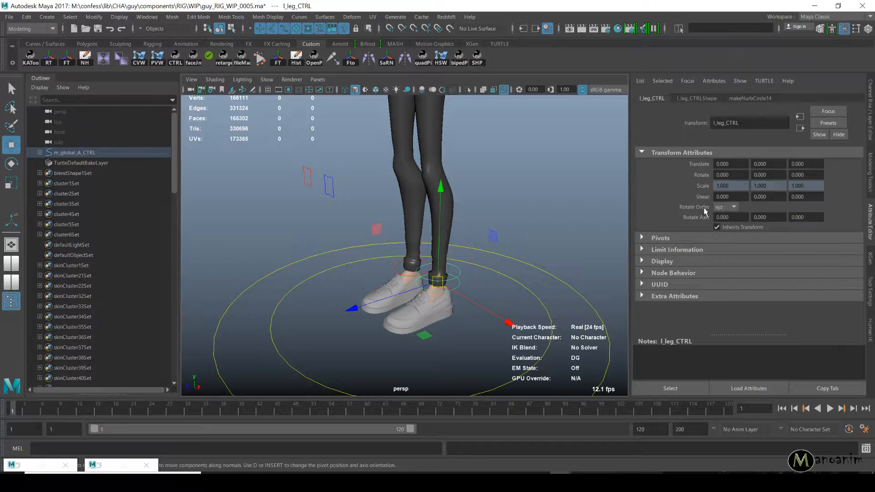
click(551, 229)
alt+right_drag(437, 236, 525, 280)
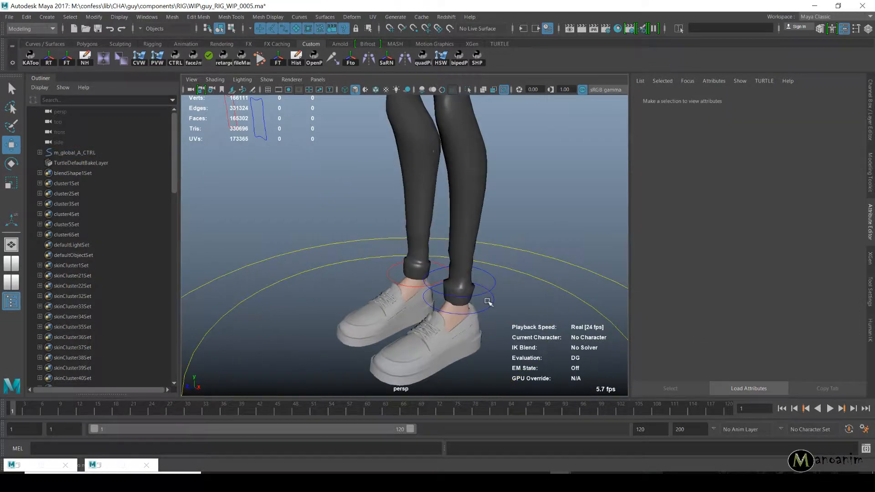
drag(487, 301, 497, 326)
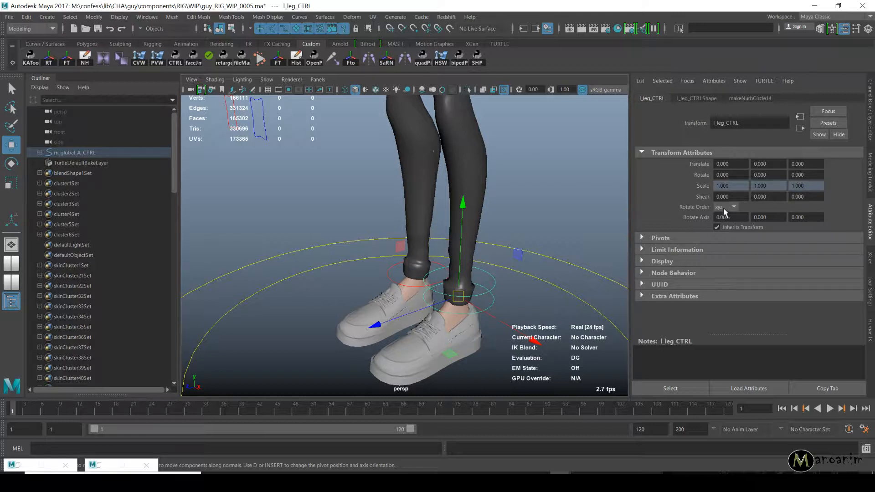
- Activate Rotate on the left foot control and review its axis orientation modes and Rotate Order choices
key(e)
right_click(458, 242)
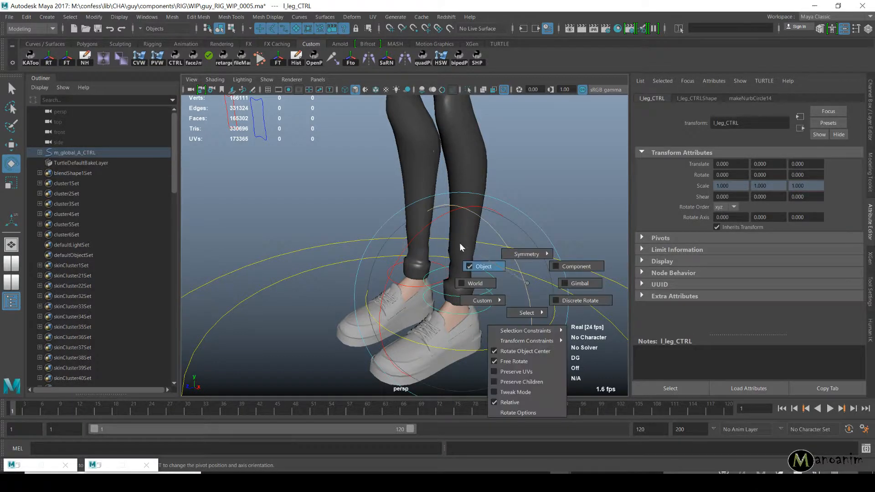
click(733, 208)
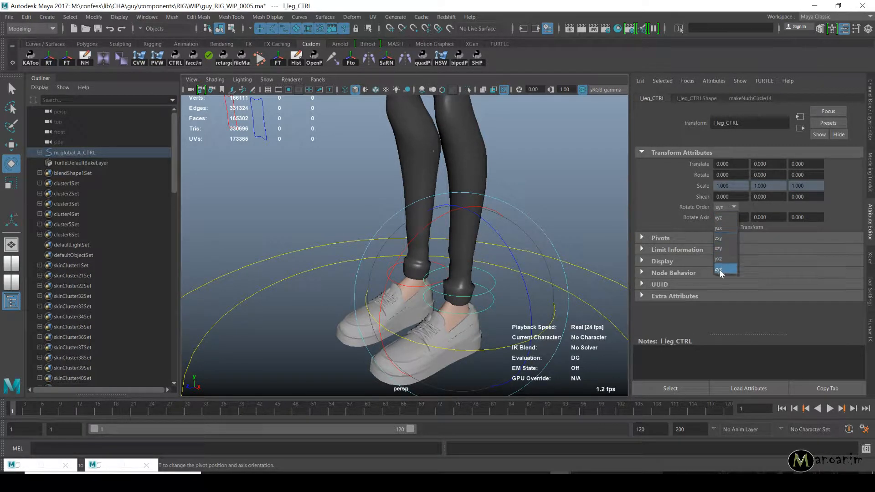
click(564, 187)
scroll(503, 205, down, 3)
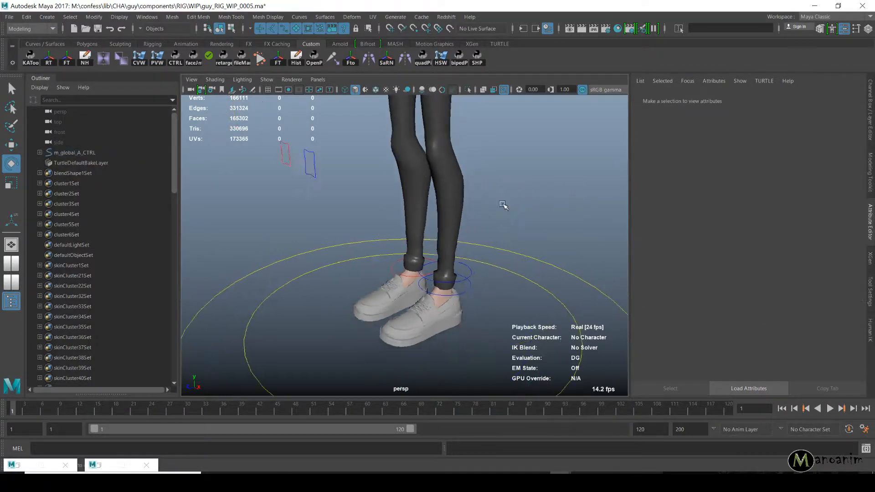
- Reselect the left foot control with the Move tool and examine its Rotate Order options again
alt+drag(503, 205, 461, 245)
key(w)
click(427, 267)
click(734, 207)
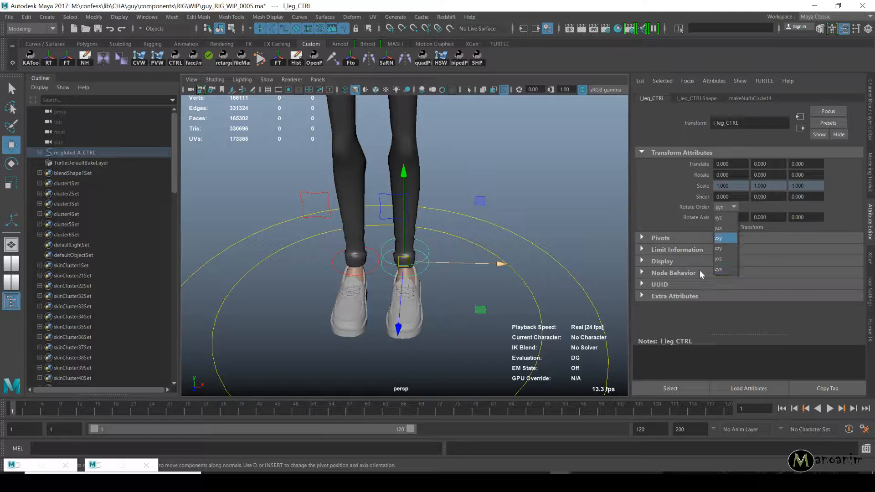
click(523, 173)
- Select the left arm's FK shoulder control and view its transform attributes
alt+right_drag(553, 241, 403, 178)
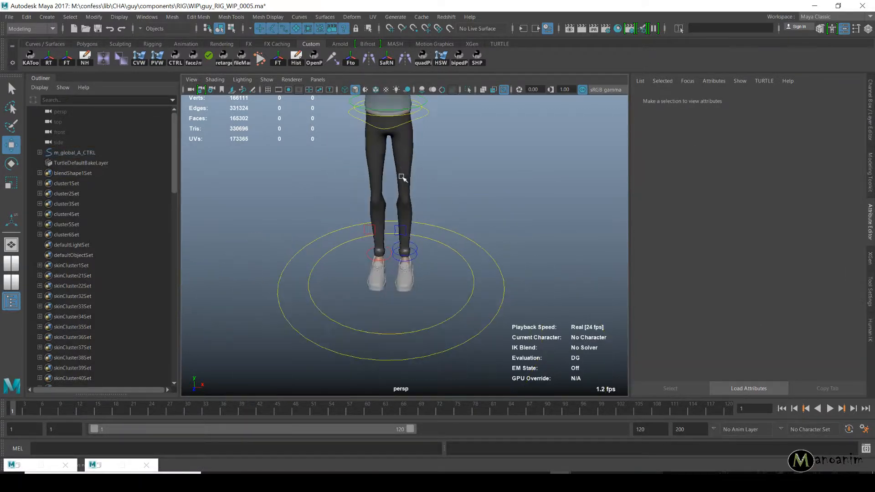
alt+middle_drag(403, 178, 394, 293)
alt+right_drag(394, 294, 482, 281)
click(454, 167)
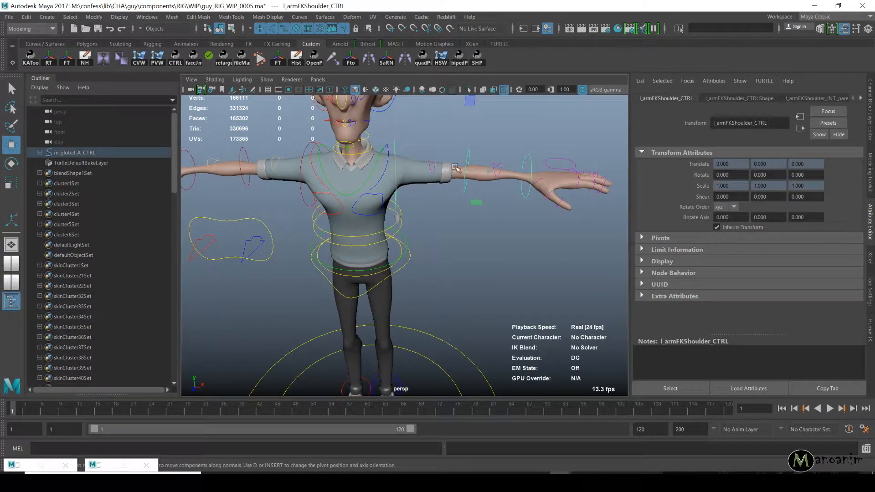
alt+drag(438, 212, 433, 240)
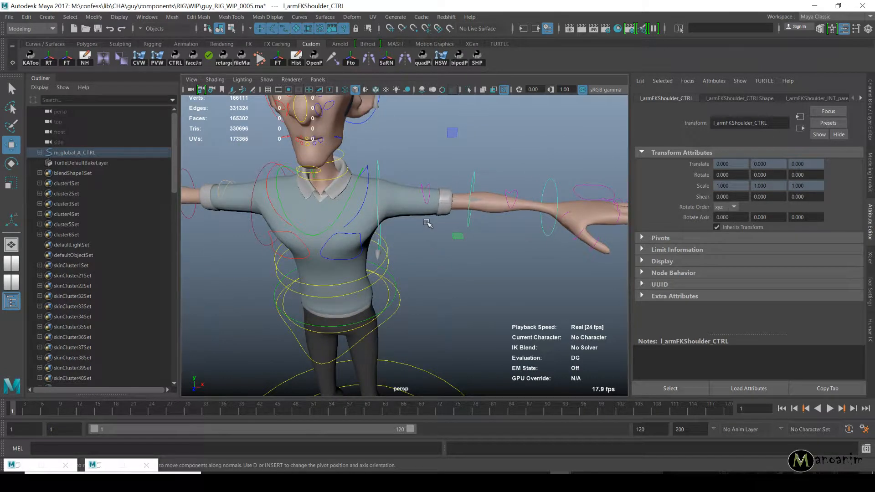
- Select the left arm's IKFK switch control and set its IKFKSwitch Float to 1
click(595, 183)
alt+middle_drag(610, 186, 581, 190)
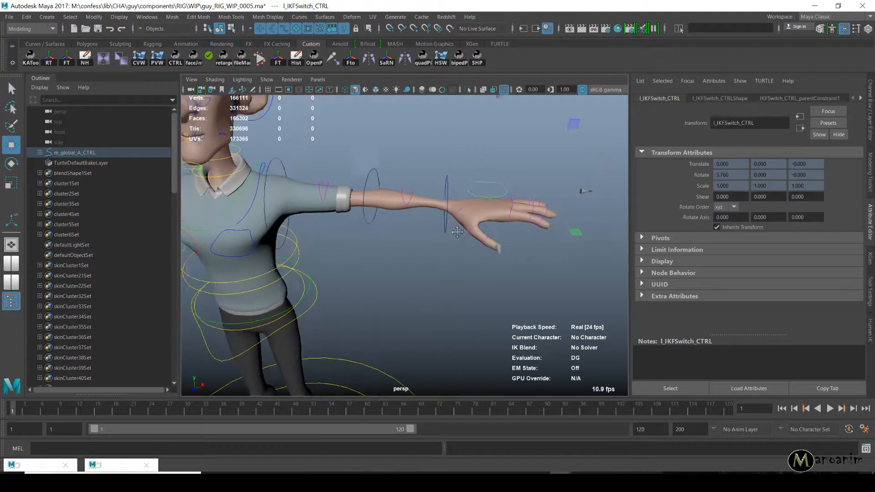
alt+middle_drag(449, 232, 522, 234)
scroll(429, 275, down, 5)
scroll(522, 233, up, 4)
key(a)
key(ctrl+a)
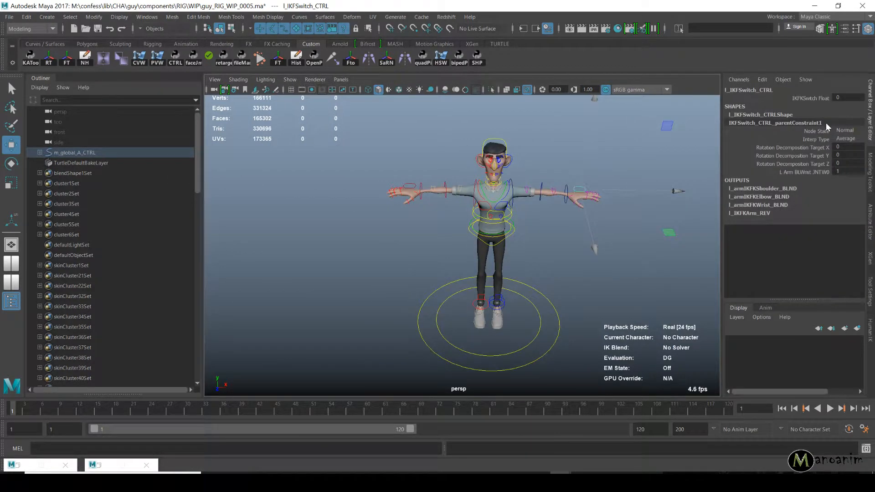
middle_drag(564, 159, 629, 157)
- Select the left arm's IK wrist control and examine its move axes up close
alt+middle_drag(629, 157, 563, 235)
scroll(527, 227, up, 7)
key(w)
click(563, 235)
alt+drag(562, 235, 543, 310)
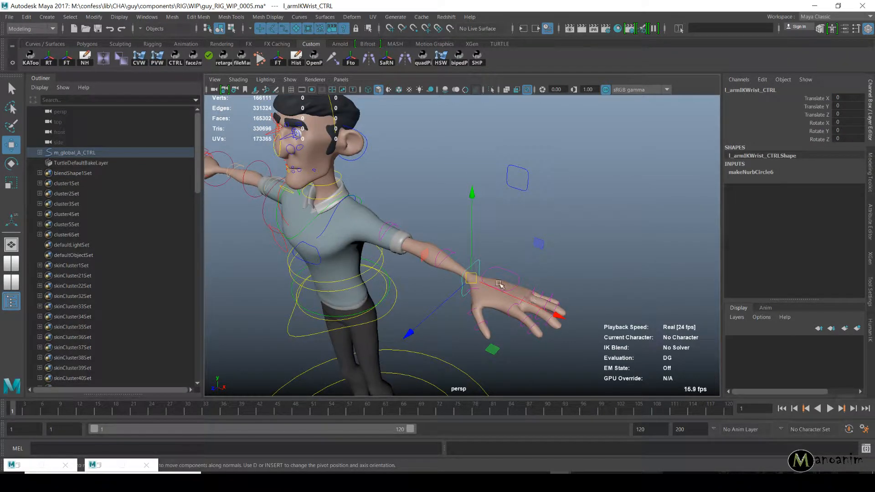
right_drag(503, 288, 503, 283)
key(w)
drag(472, 282, 410, 248)
mouse_move(492, 293)
alt+mouse_down()
mouse_move(507, 301)
mouse_move(504, 290)
alt+mouse_up()
alt+right_drag(488, 288, 511, 288)
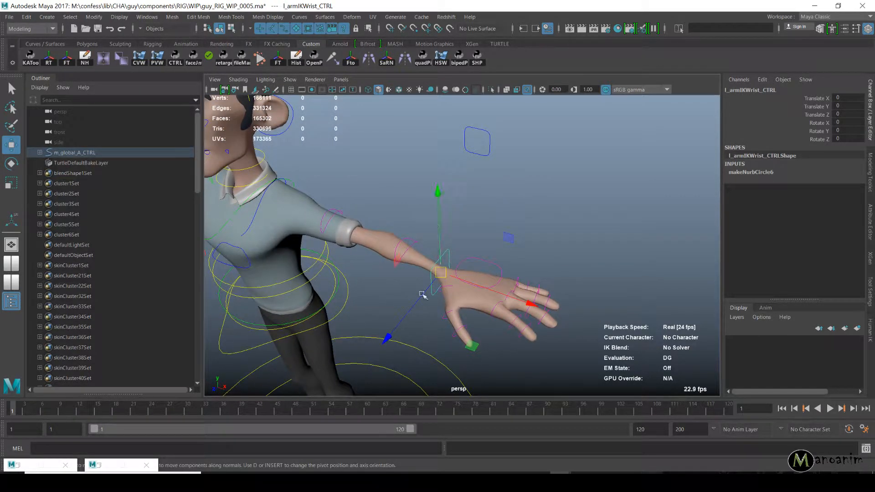
- Try rotating the left IK wrist control about different axes, undoing each test rotation
key(e)
drag(469, 196, 488, 220)
key(ctrl+z)
drag(467, 342, 531, 303)
key(ctrl+z)
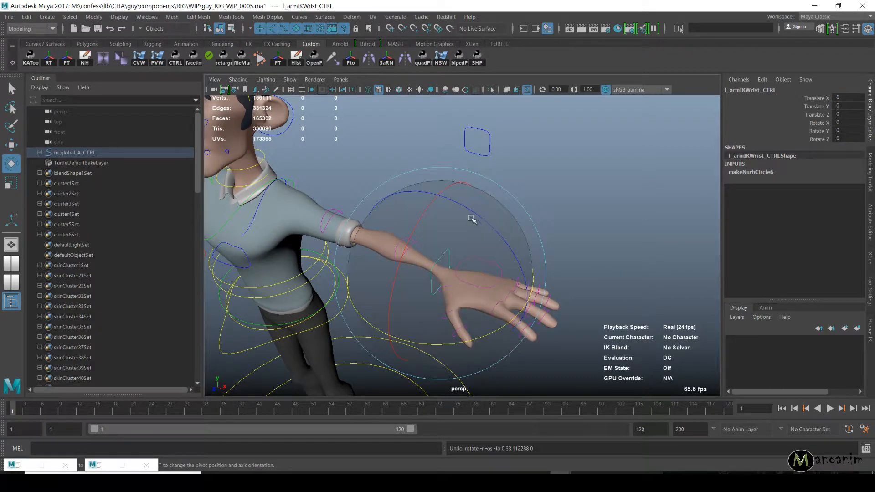
drag(459, 186, 489, 159)
key(ctrl+z)
key(w)
key(e)
- Check the left arm's IKFK switch control, then reselect the IK wrist control and display its transform attributes
click(591, 196)
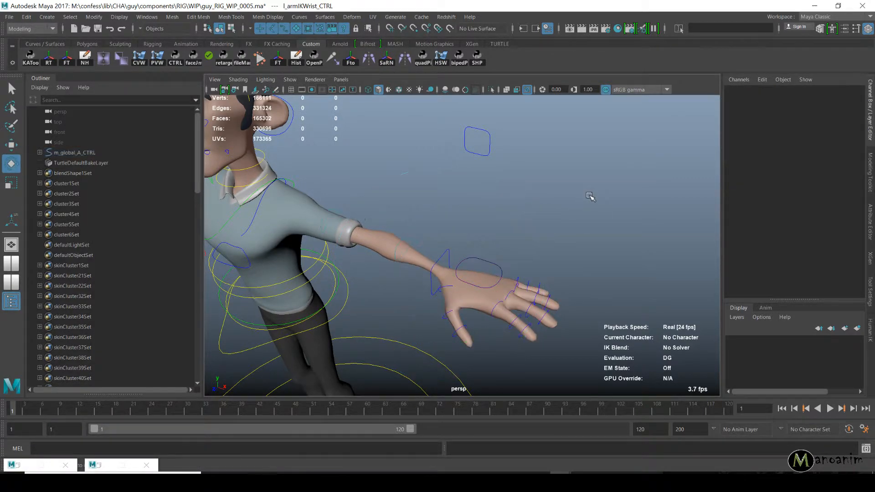
scroll(527, 217, down, 3)
alt+middle_drag(528, 216, 533, 180)
scroll(534, 214, up, 3)
click(509, 217)
key(w)
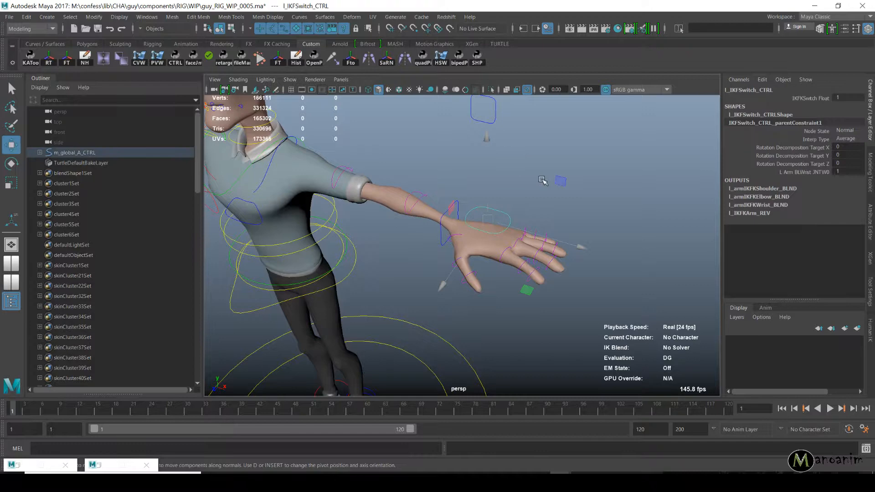
click(589, 171)
click(457, 213)
click(554, 183)
click(457, 213)
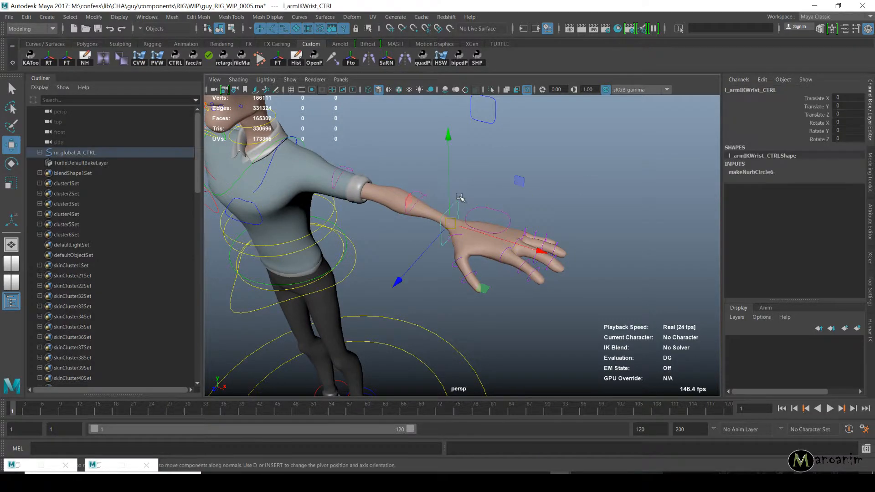
key(ctrl+a)
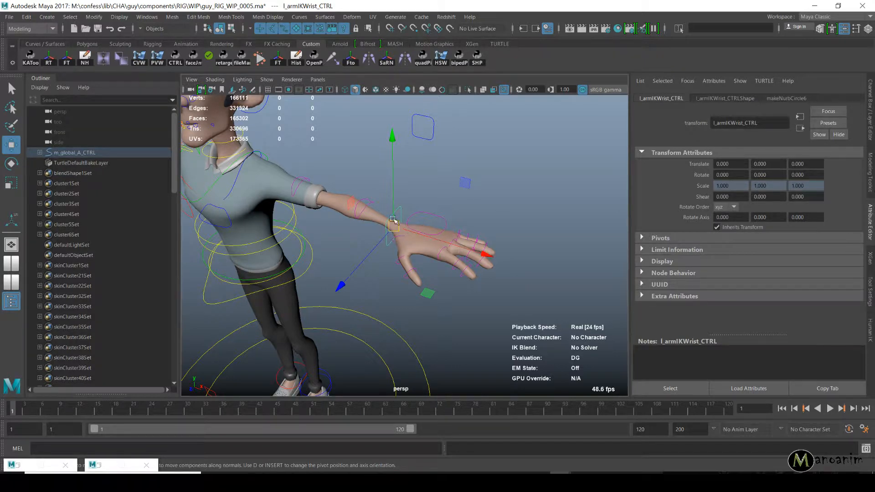
- Review the Move tool's axis orientation options on the IK wrist control and choose Object
click(519, 211)
click(445, 190)
click(426, 190)
click(418, 209)
click(418, 209)
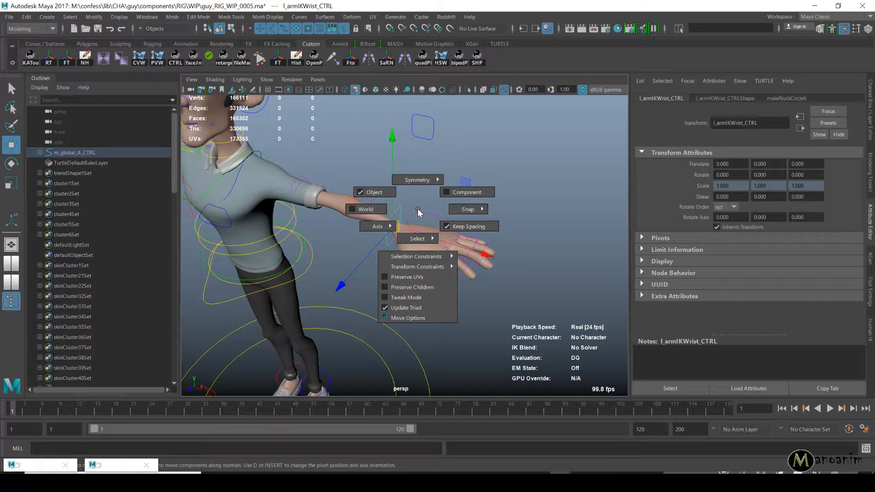
click(365, 184)
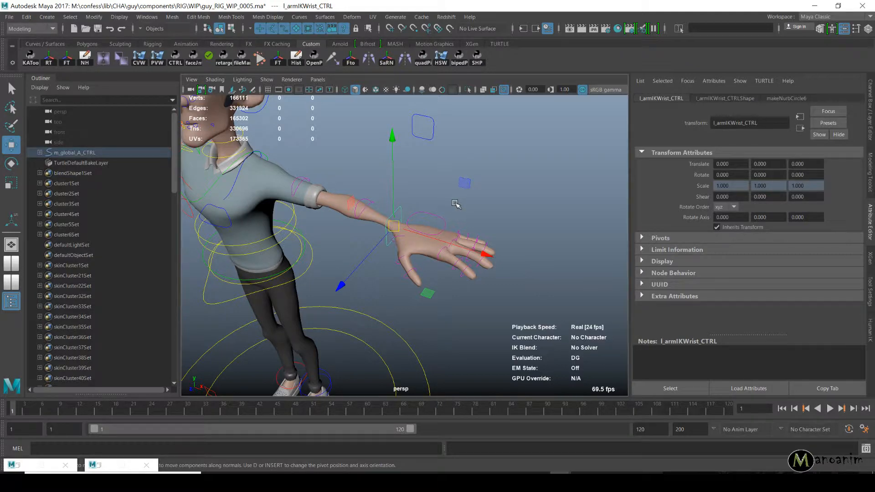
- Select the left arm's IK pole vector control and the head control in turn to compare their attributes
click(419, 138)
alt+right_drag(423, 136, 355, 159)
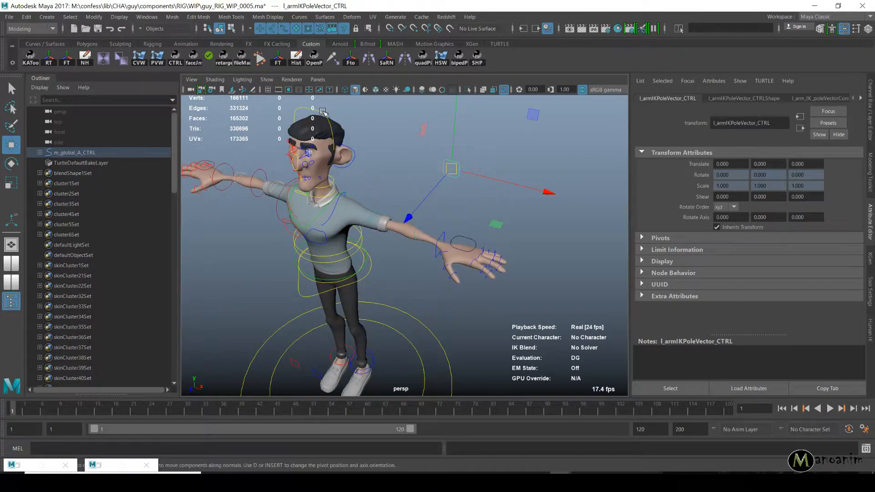
click(324, 112)
alt+drag(325, 112, 408, 158)
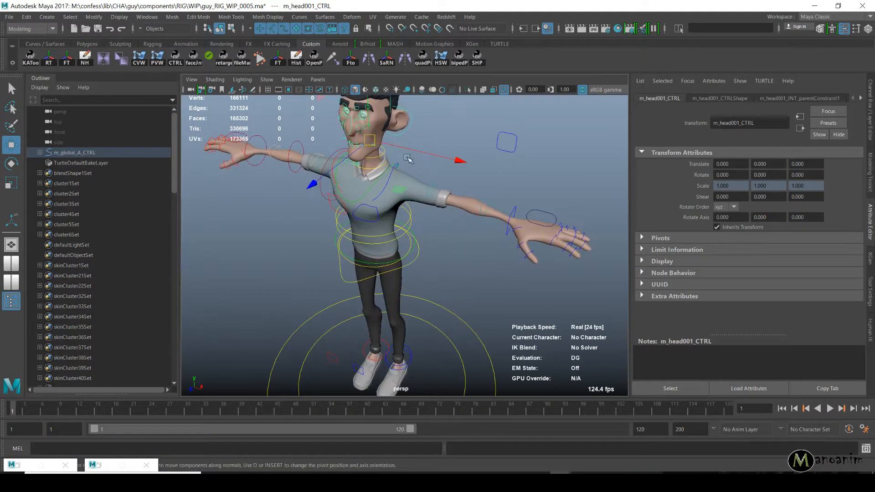
- Select the left ear control and compare its move axes with the world axes
click(406, 131)
alt+middle_drag(419, 172, 459, 206)
alt+right_drag(459, 206, 519, 309)
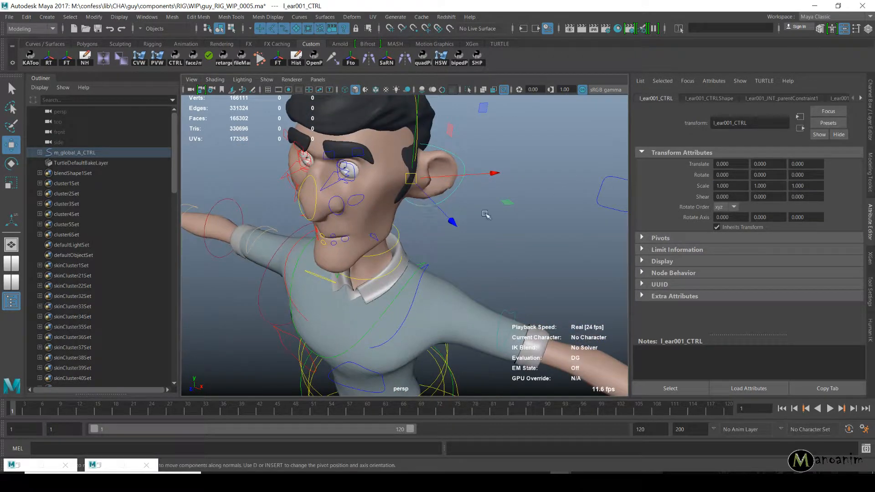
key(w)
drag(487, 206, 422, 207)
alt+right_drag(556, 241, 351, 231)
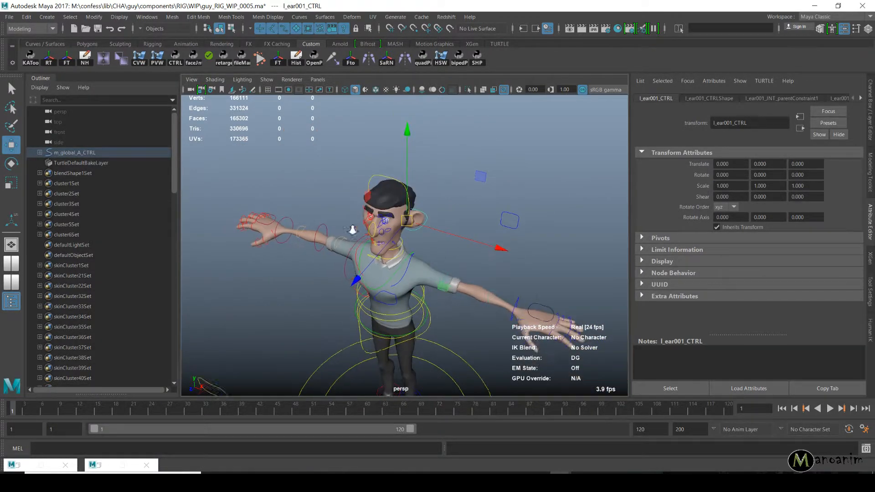
mouse_move(351, 231)
alt+mouse_down()
mouse_move(377, 232)
mouse_move(329, 241)
mouse_move(362, 240)
alt+mouse_up()
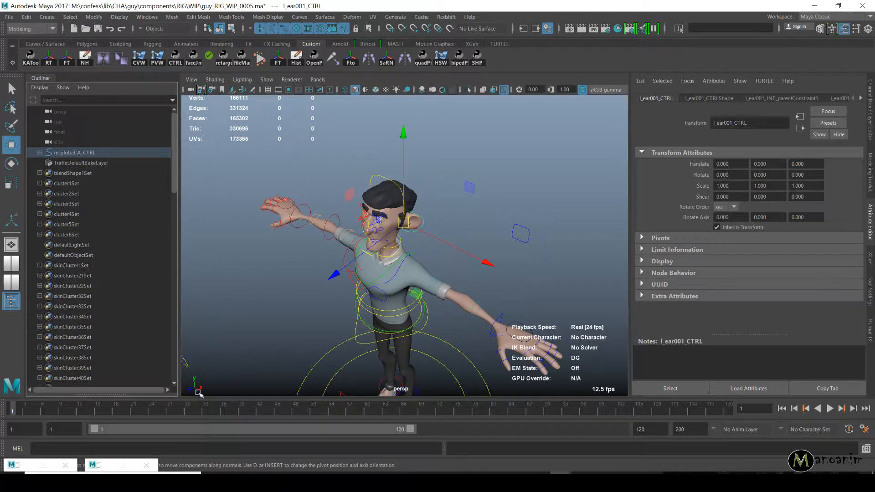
- Create a test polygon cube at the origin, try scaling it, and delete it
click(307, 309)
shift+right_drag(306, 309, 306, 349)
alt+right_drag(387, 348, 349, 355)
alt+middle_drag(349, 355, 371, 246)
key(r)
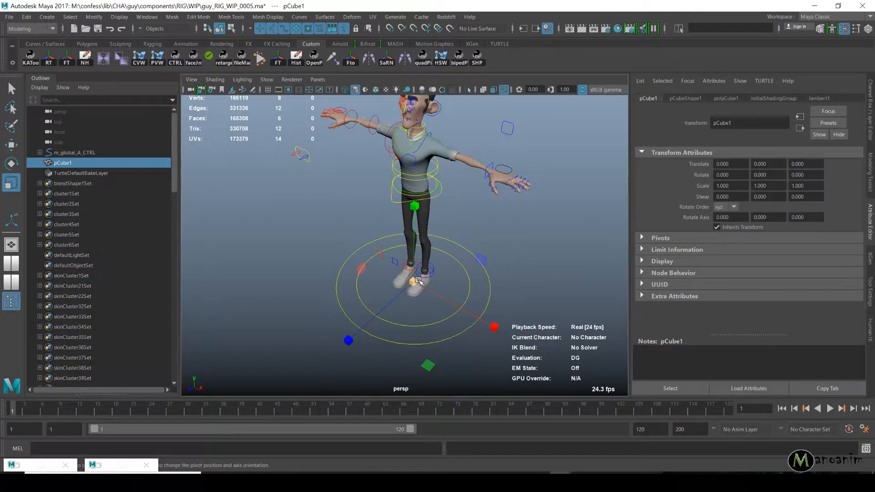
drag(418, 280, 553, 259)
key(Delete)
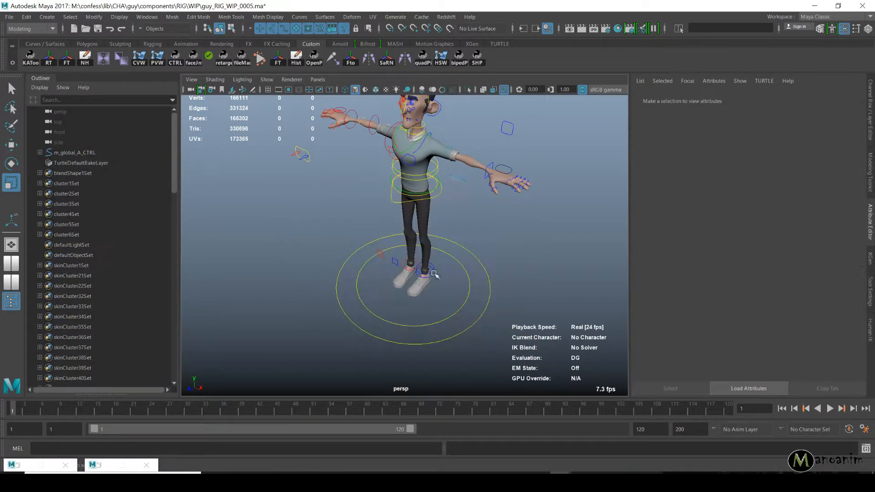
- Select the left arm's IK wrist control and display its transform attributes, including Rotate Order
alt+middle_drag(501, 206, 483, 238)
alt+drag(428, 251, 469, 219)
alt+right_drag(419, 269, 481, 268)
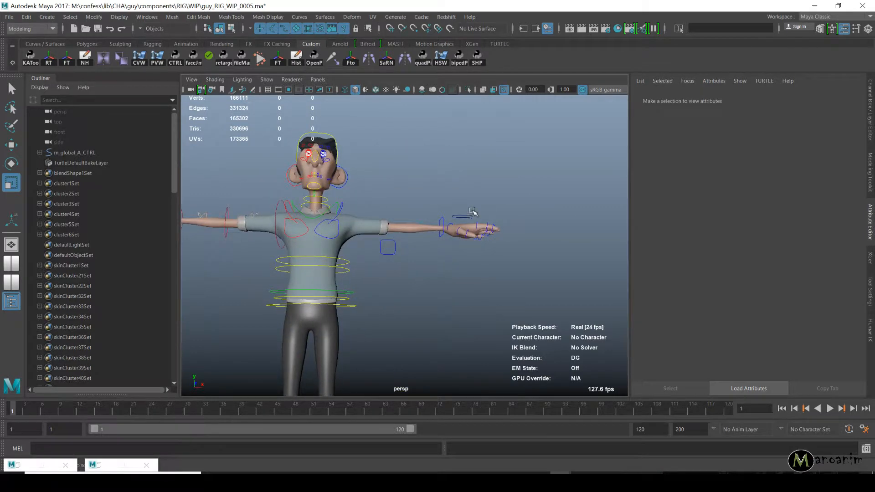
key(w)
alt+drag(450, 188, 433, 202)
alt+right_drag(433, 203, 496, 230)
alt+drag(497, 230, 446, 223)
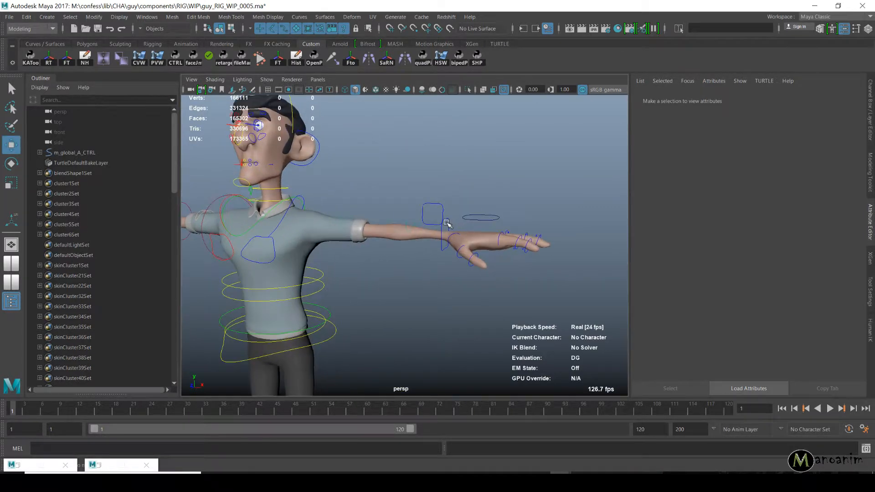
click(446, 221)
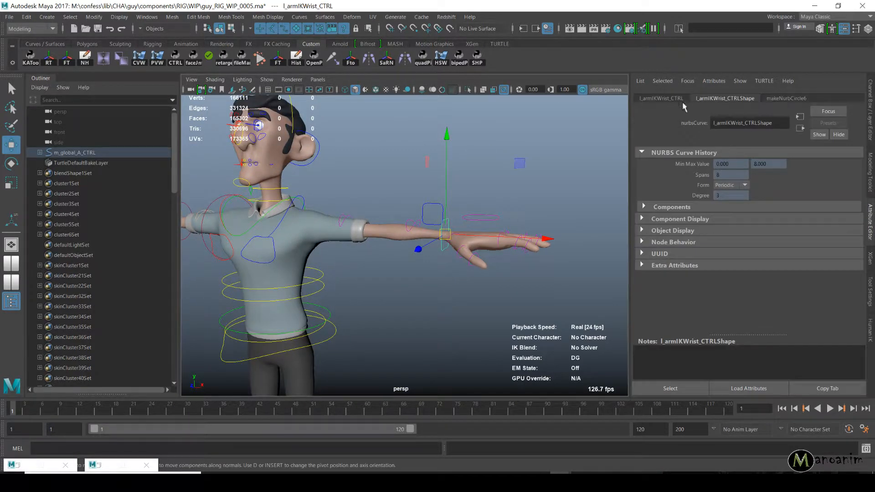
click(665, 99)
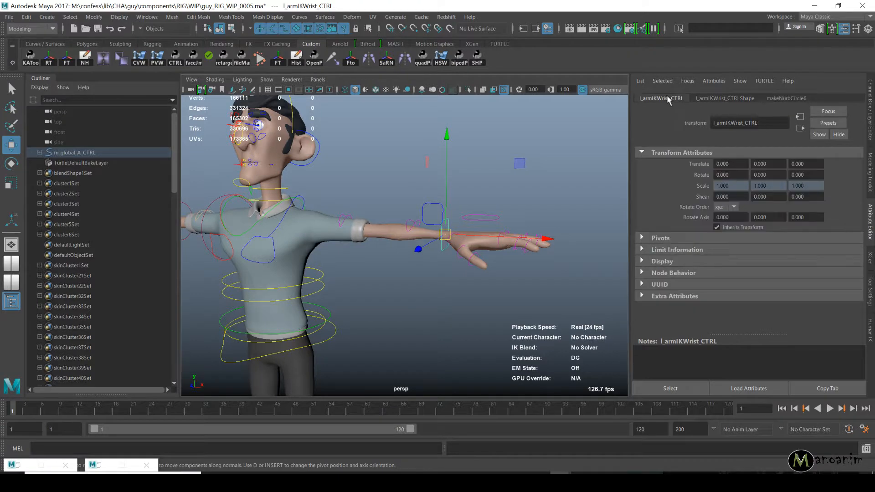
- Review the Rotate Order options available for the left IK wrist control without changing the current order
click(733, 208)
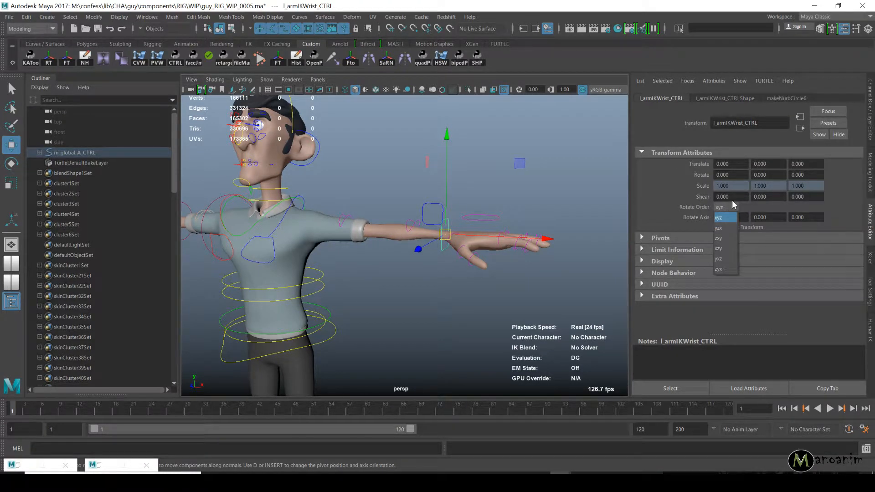
click(733, 204)
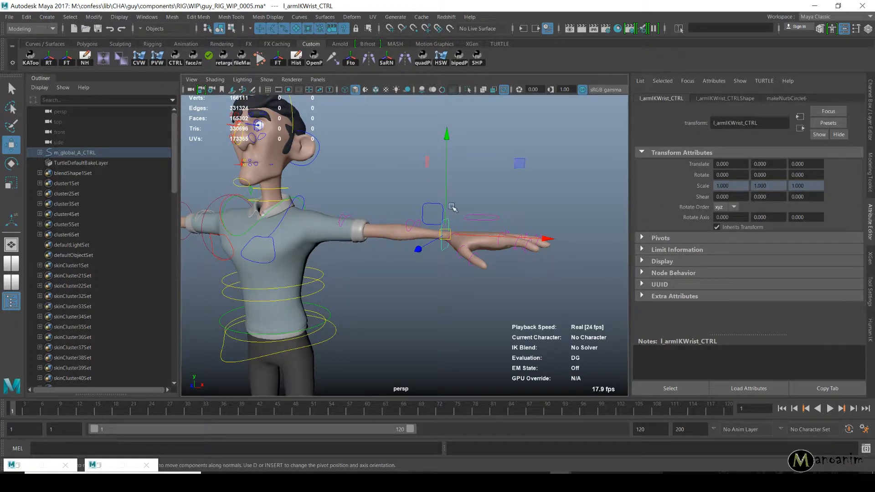
alt+drag(451, 207, 483, 241)
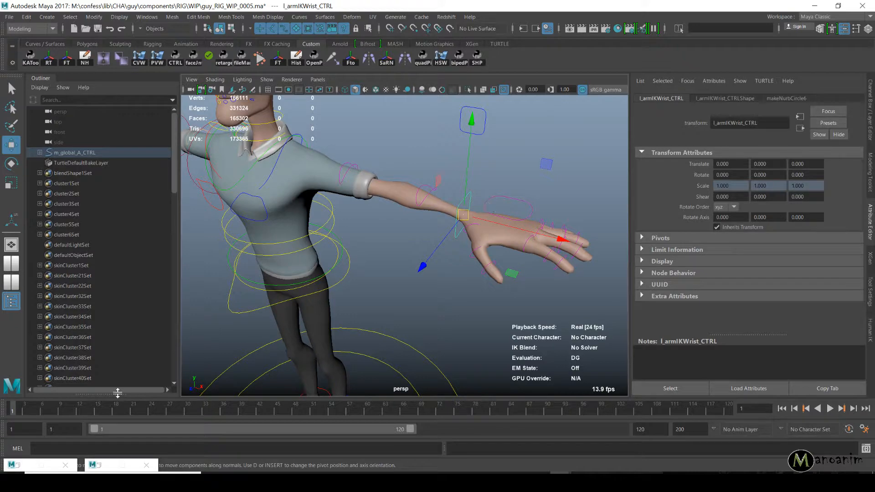
- Key the left IK wrist control's rest pose at frame 1 and a lowered pose with Rotate Y about -83.8 at frame 77
key(s)
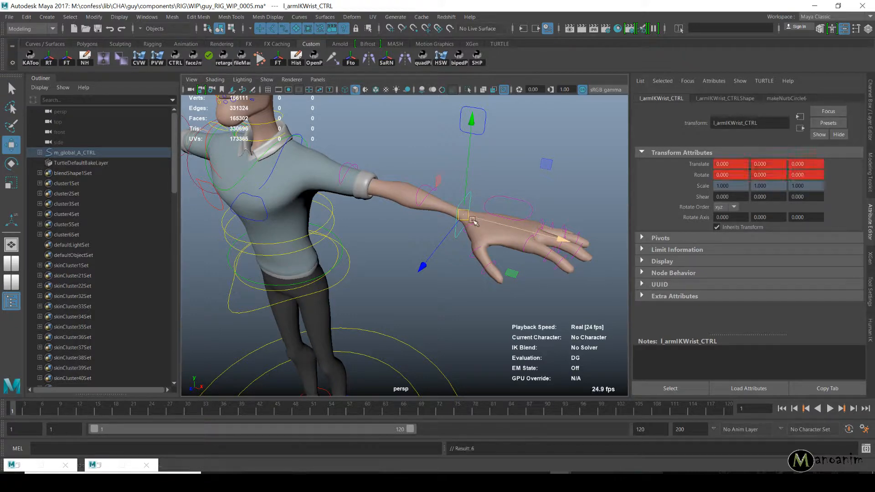
drag(51, 408, 470, 410)
key(e)
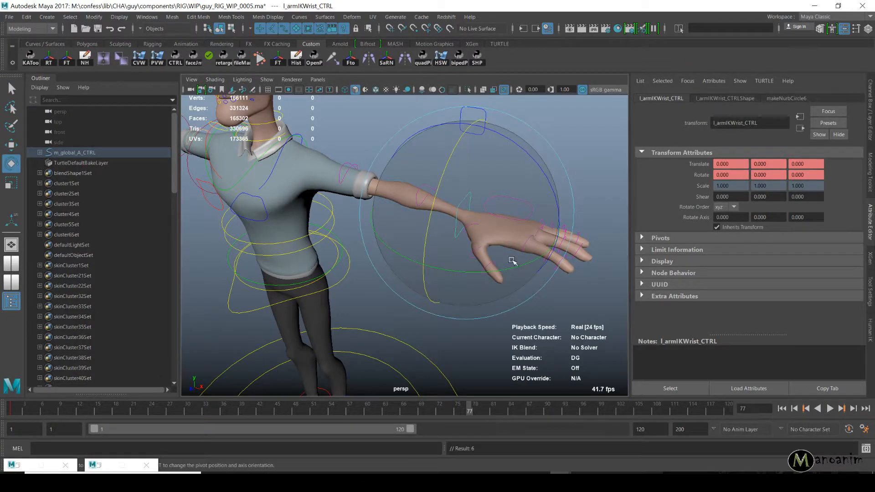
drag(514, 263, 460, 255)
key(w)
drag(468, 217, 361, 276)
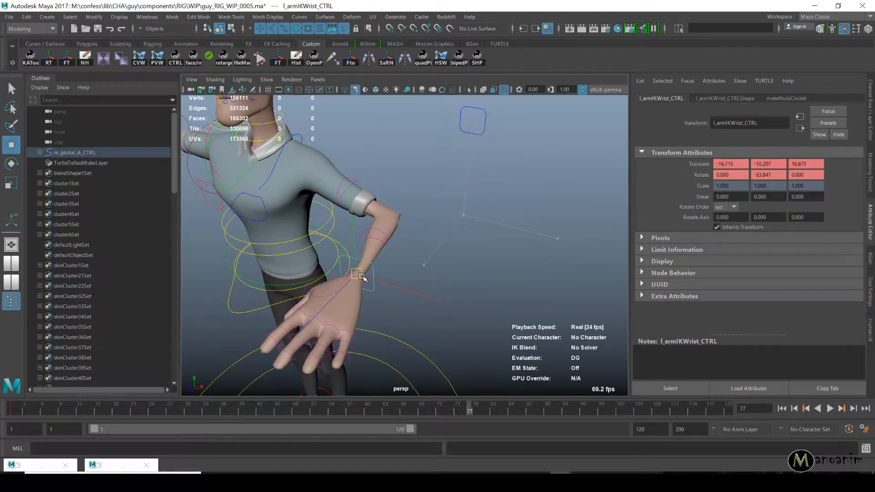
key(e)
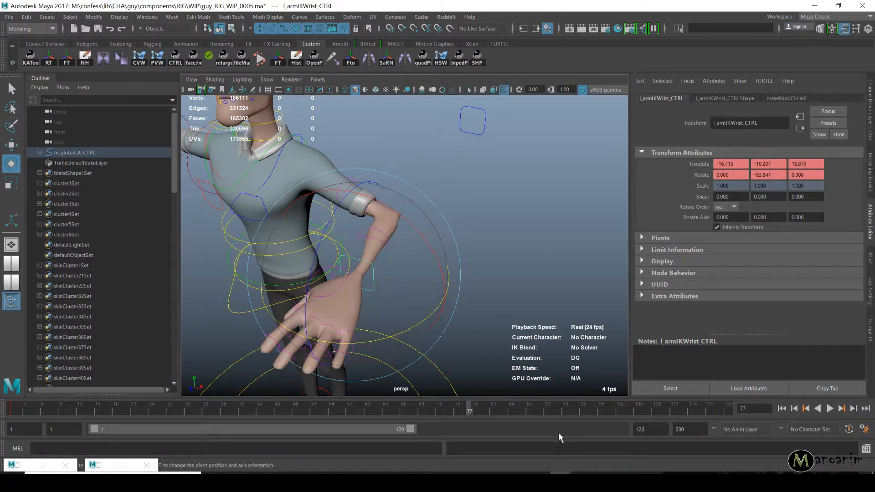
key(s)
mouse_move(480, 413)
mouse_down()
mouse_move(55, 412)
mouse_move(532, 413)
mouse_move(470, 411)
mouse_up()
- Set the wrist control's Rotate Order to zyx and play the animation to check the motion
click(734, 207)
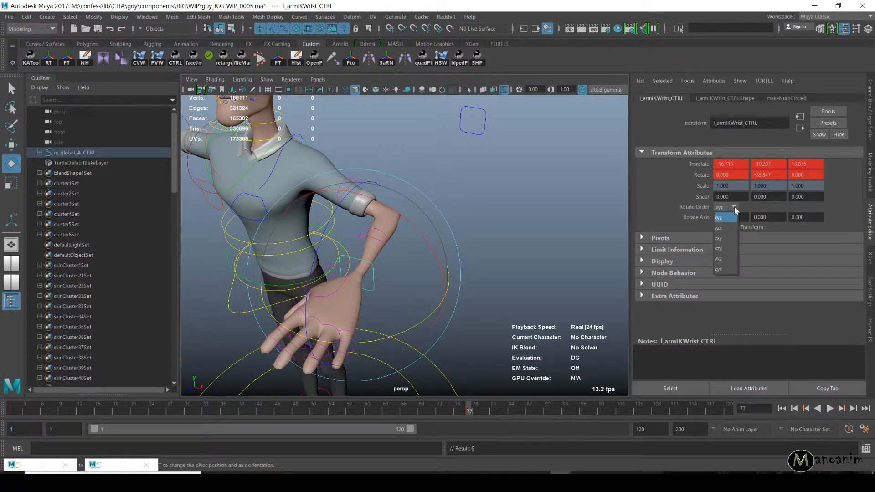
click(733, 247)
click(729, 270)
key(alt+shift+v)
key(alt+v)
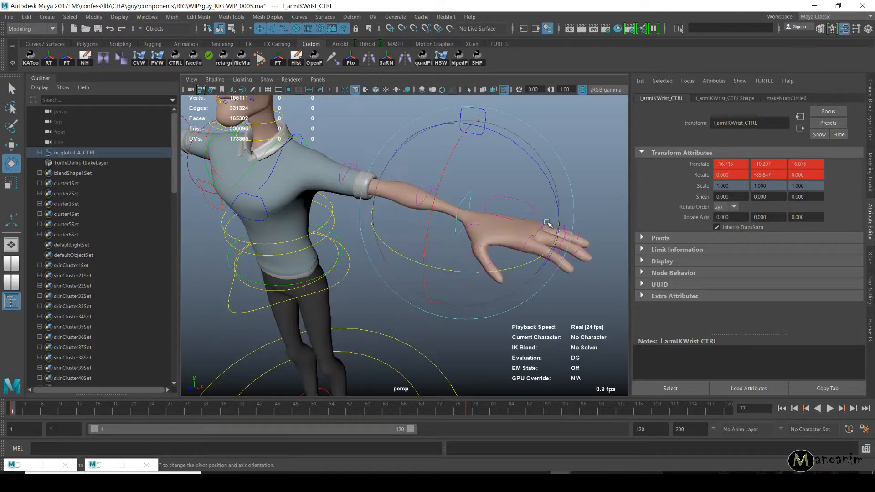
key(Escape)
- Set the wrist control's Rotate Order to yzx and play the animation, stopping at frame 22
click(719, 209)
click(720, 227)
key(alt+v)
key(Escape)
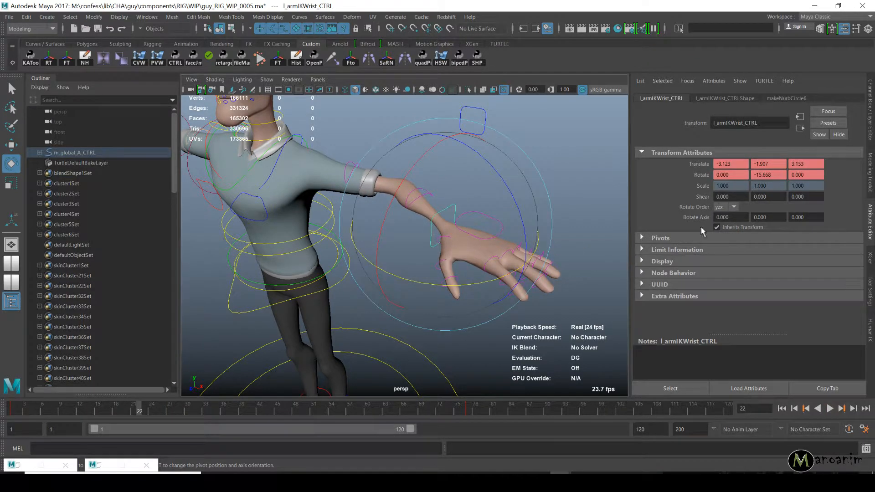
- Set the wrist control's Rotate Order to zxy at frame 22
click(723, 209)
click(719, 235)
click(724, 206)
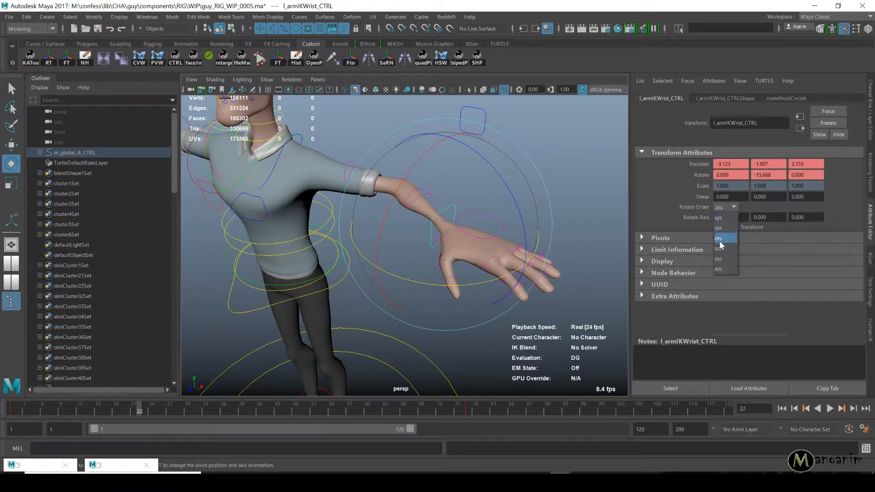
click(724, 206)
click(724, 207)
- Rotate the left wrist control about its Z axis to about 42 degrees at frame 22
alt+drag(586, 205, 603, 192)
key(w)
key(e)
key(r)
key(e)
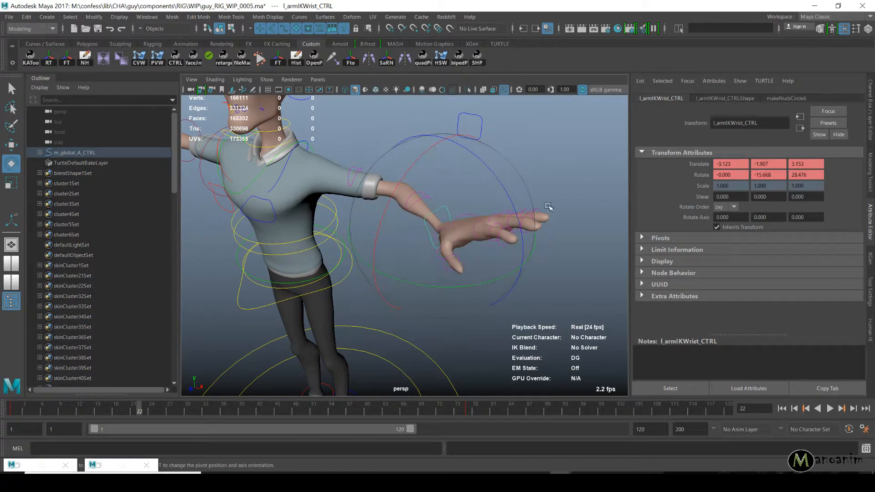
drag(510, 189, 496, 177)
key(w)
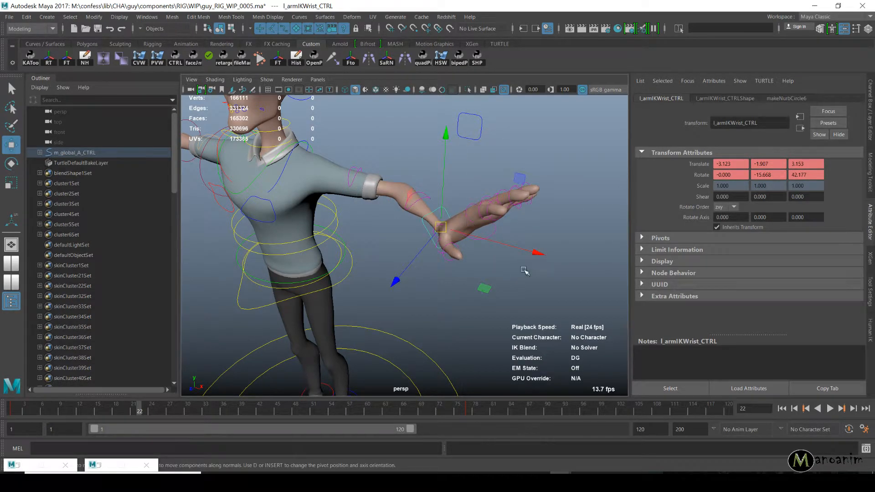
- Try the xzy and yxz rotate orders on the posed wrist control and settle on zyx
click(716, 207)
click(725, 250)
click(724, 207)
click(725, 260)
click(724, 207)
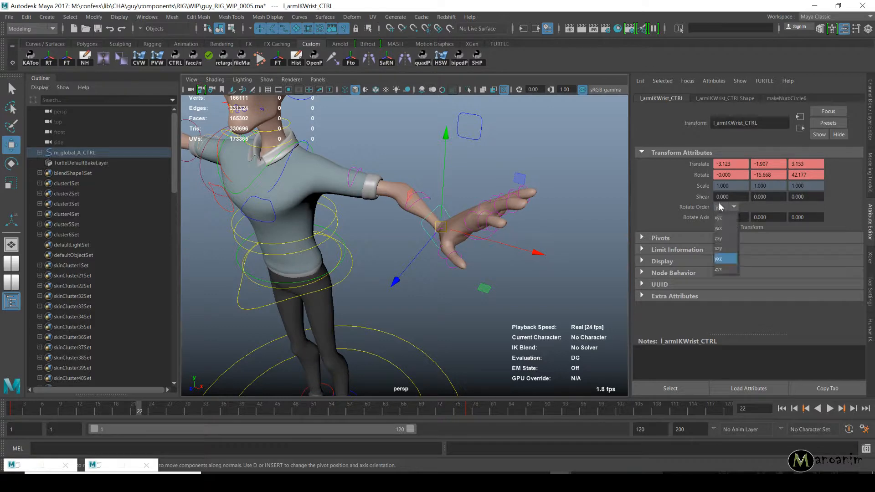
click(726, 269)
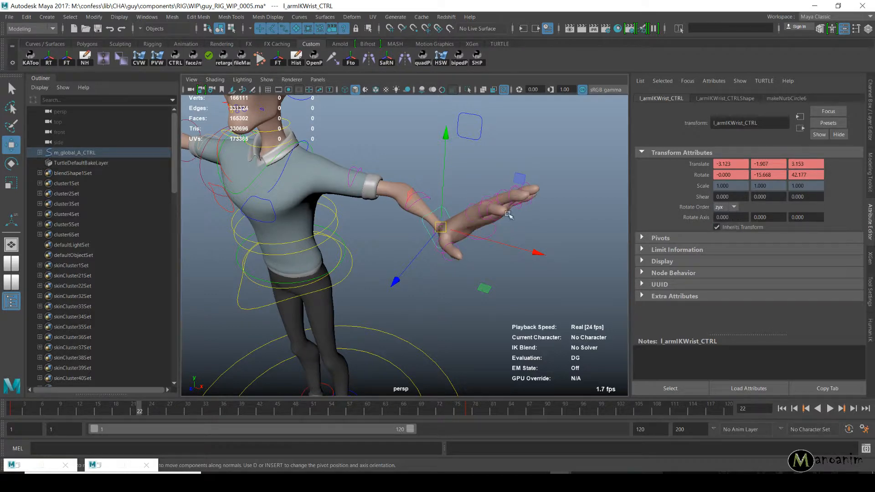
- Return the timeline to frame 1 and deselect the wrist control
alt+drag(508, 214, 557, 224)
key(alt+shift+v)
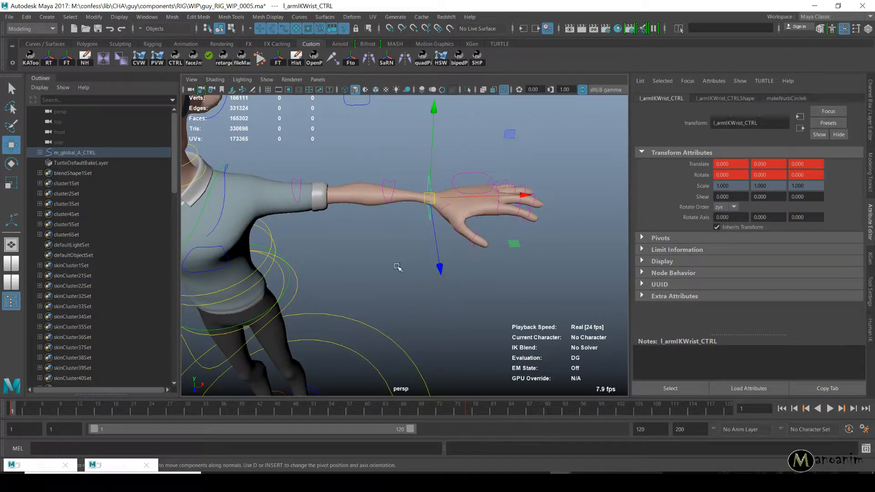
click(552, 298)
- Select the left leg control at the ankle to show its transform attributes
alt+right_drag(311, 249, 278, 253)
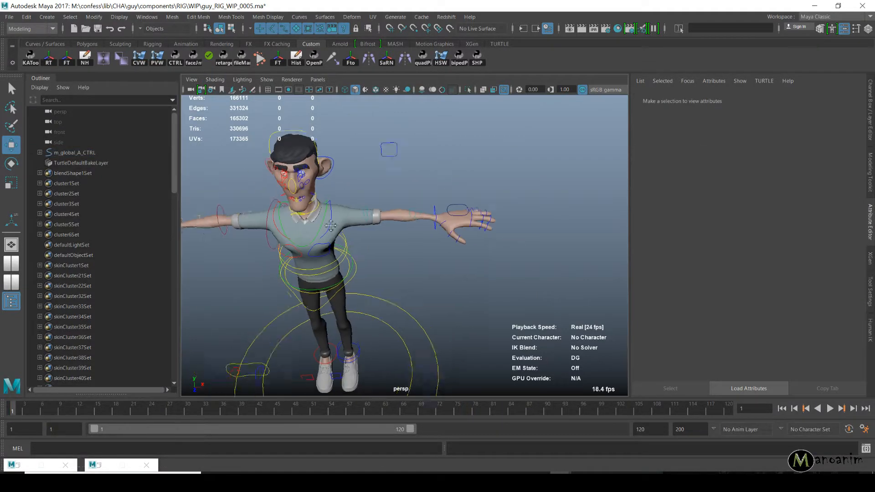
alt+middle_drag(315, 251, 408, 269)
alt+drag(547, 278, 478, 267)
alt+right_drag(508, 308, 397, 264)
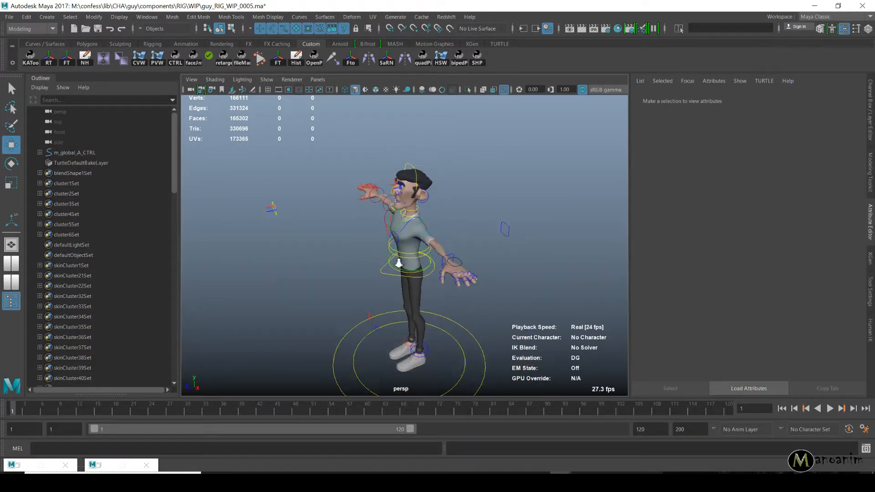
alt+drag(396, 264, 483, 269)
alt+right_drag(405, 268, 466, 272)
alt+middle_drag(469, 309, 475, 223)
alt+drag(475, 223, 420, 237)
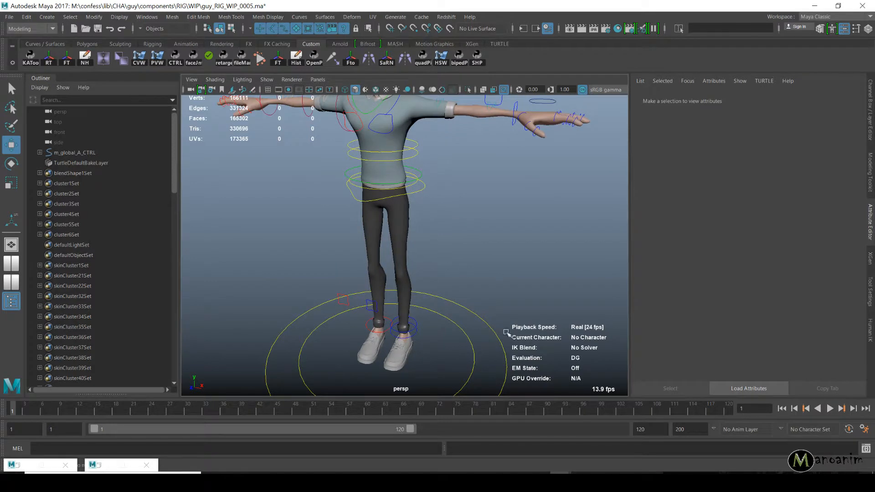
click(414, 332)
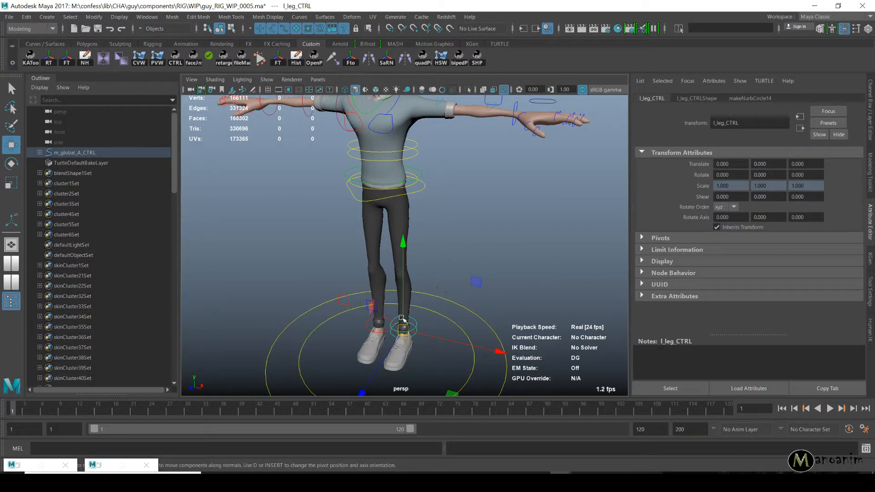
- Rotate the left leg control on all three axes to about -16, 28.6 and -31 degrees
key(e)
drag(460, 386, 500, 377)
key(e)
drag(462, 266, 423, 249)
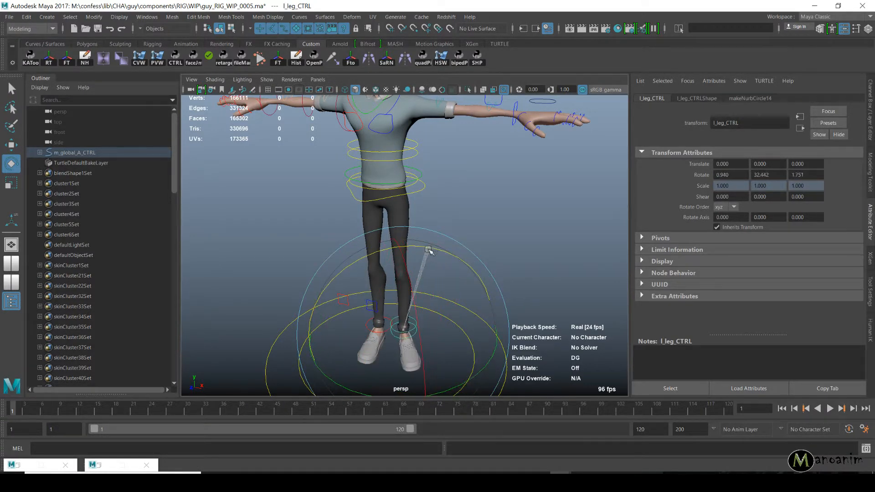
key(e)
drag(481, 280, 563, 280)
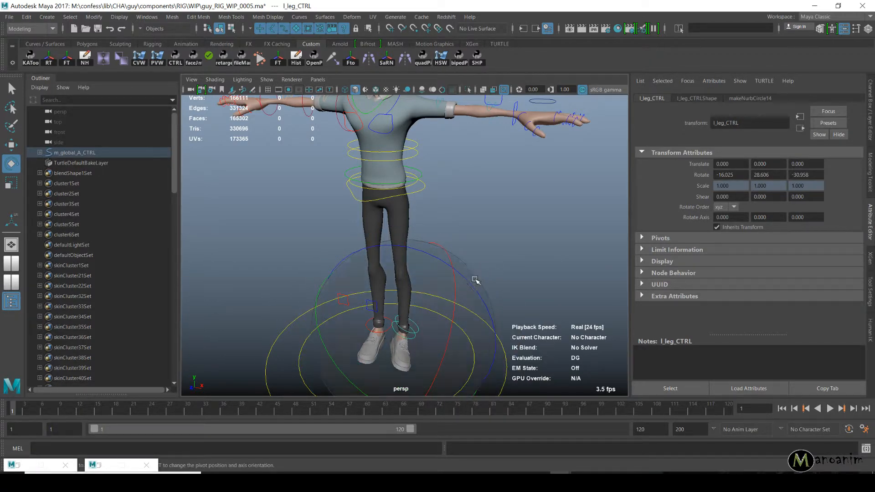
alt+drag(496, 268, 483, 299)
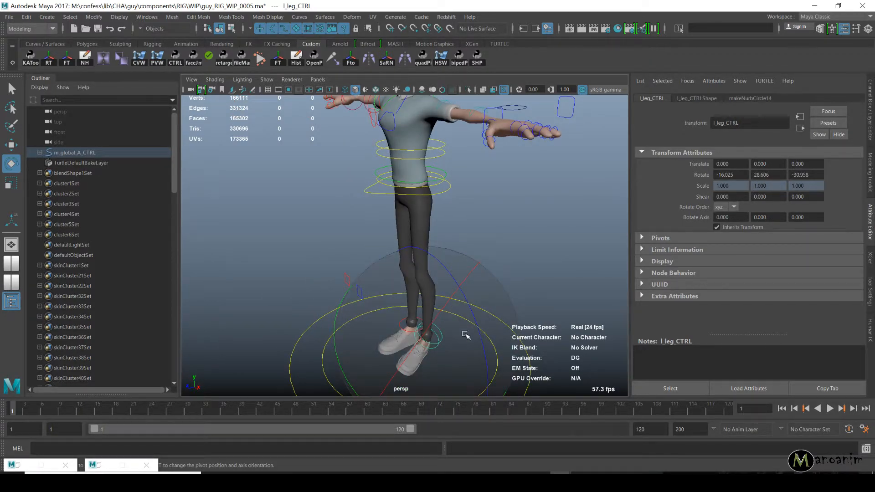
- Undo all the test rotations on the left leg control
key(ctrl+z)
key(ctrl+z)
key(ctrl+z)
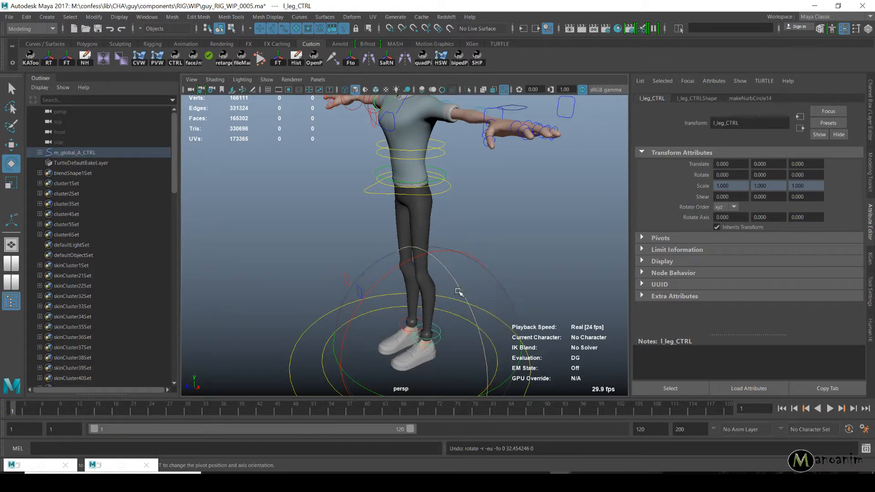
- Rotate the left leg control to about -8.5 degrees in Z and about 31 degrees in Y
alt+middle_drag(445, 288, 486, 242)
alt+right_drag(486, 242, 506, 249)
drag(510, 251, 546, 319)
mouse_move(499, 246)
alt+mouse_down()
mouse_move(478, 248)
mouse_move(493, 248)
alt+mouse_up()
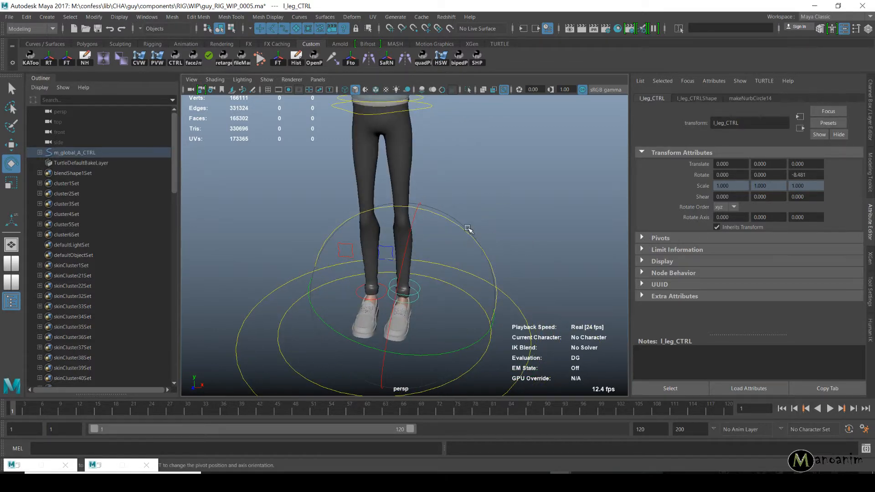
drag(406, 353, 460, 357)
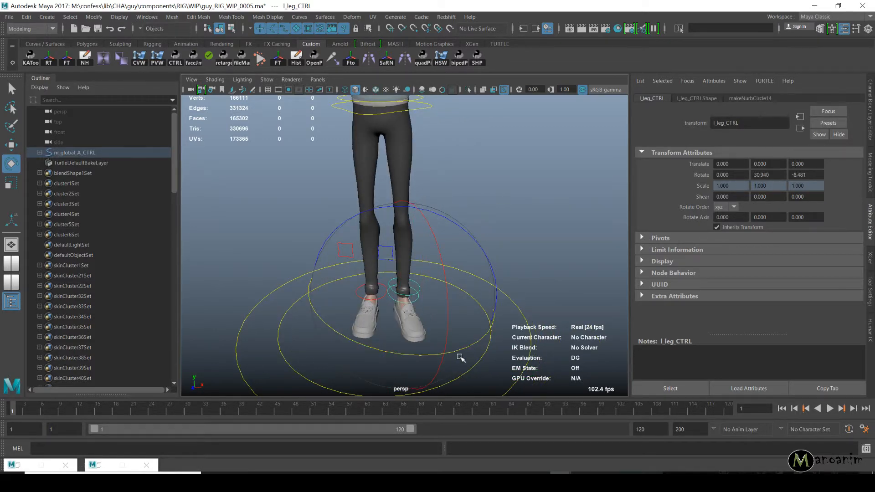
- Undo the left leg control's Y and Z rotations and deselect it
key(ctrl+z)
key(ctrl+z)
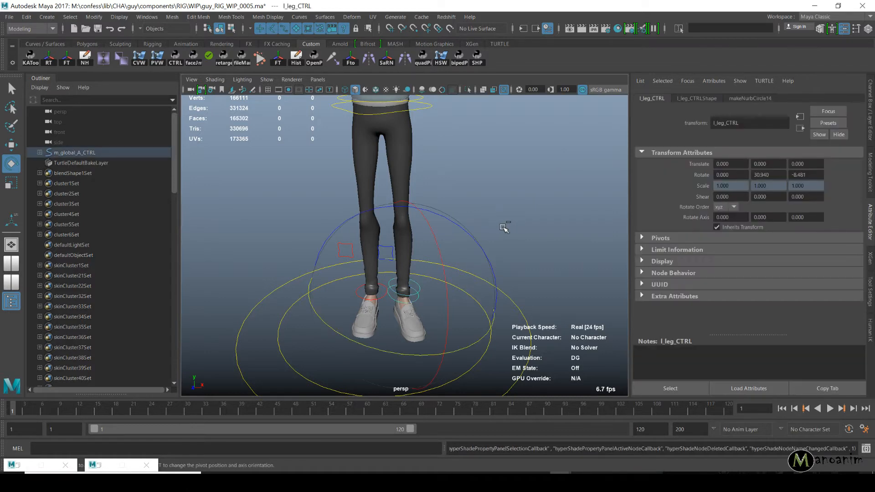
click(510, 172)
key(w)
scroll(408, 204, down, 5)
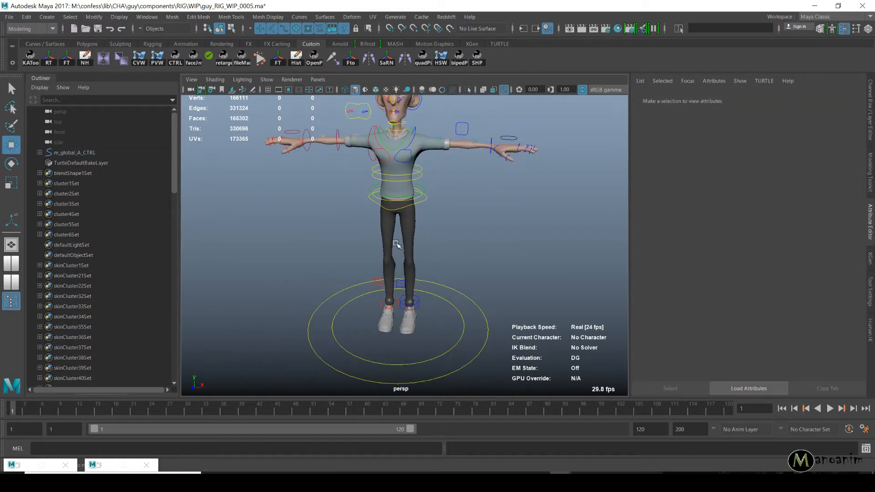
alt+drag(397, 244, 412, 209)
alt+middle_drag(412, 209, 427, 272)
scroll(428, 272, up, 3)
alt+drag(428, 271, 441, 230)
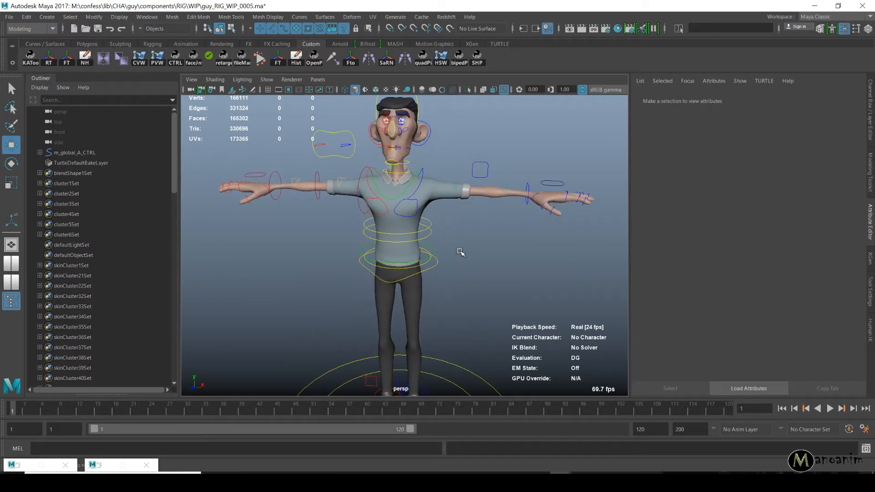
alt+middle_drag(462, 297, 464, 224)
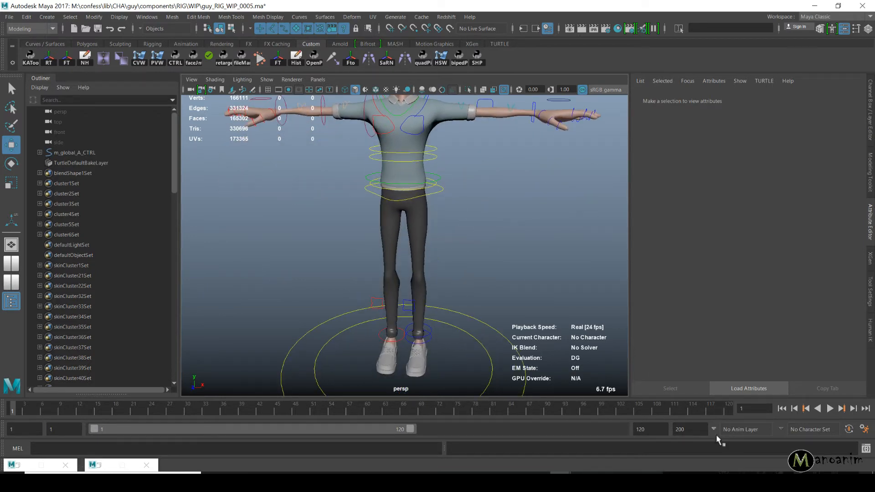